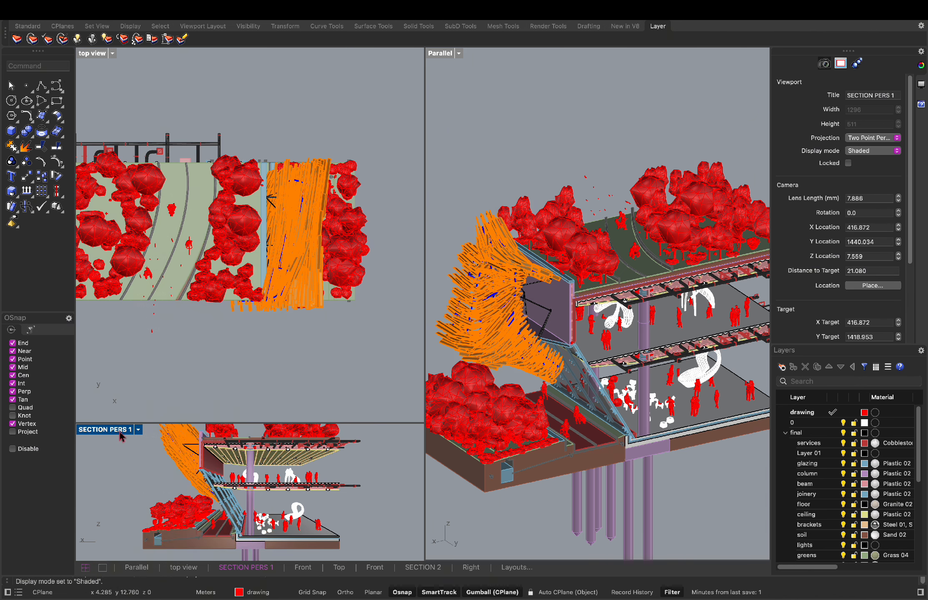
pyautogui.click(120, 431)
pyautogui.moveTo(234, 452)
pyautogui.moveTo(329, 537)
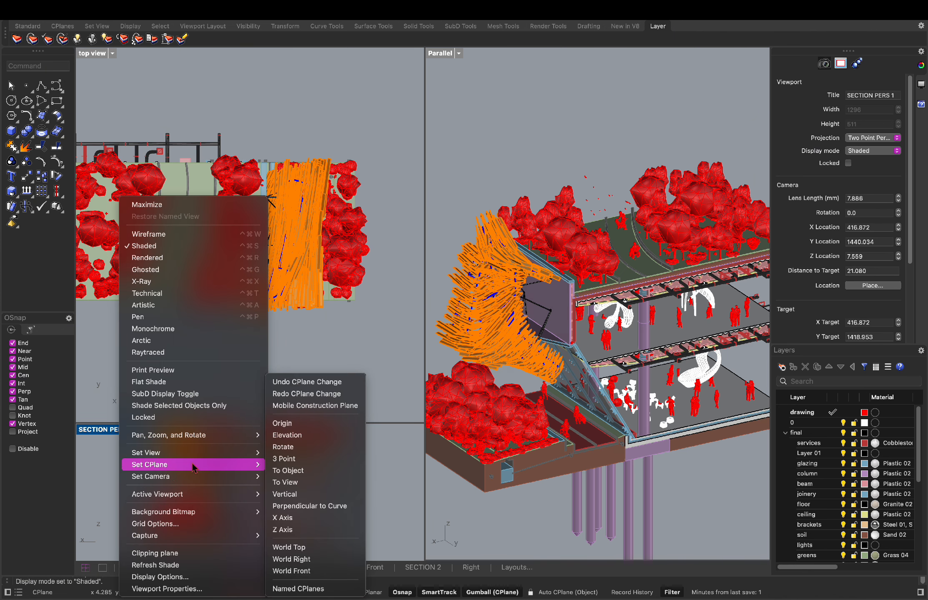
pyautogui.moveTo(194, 478)
pyautogui.moveTo(214, 500)
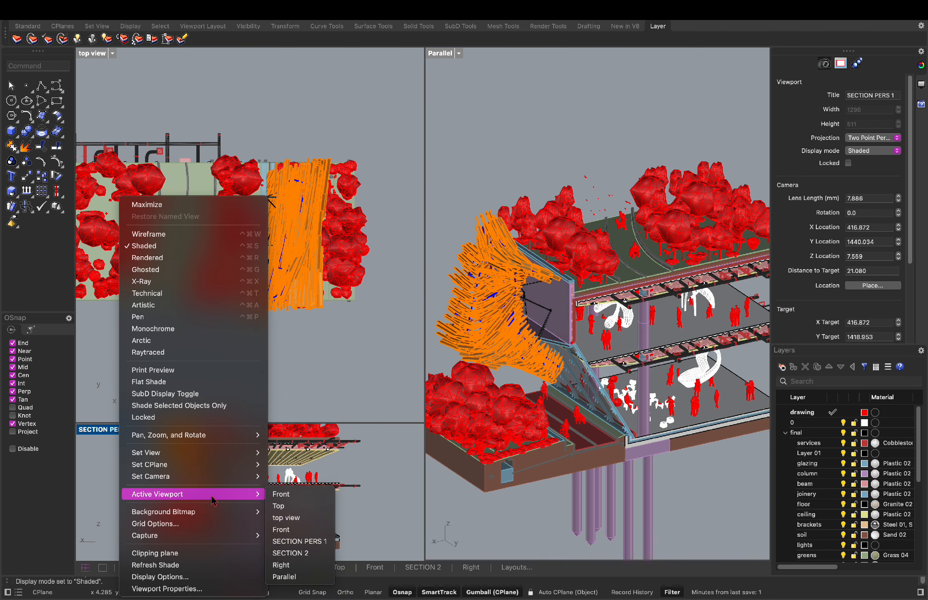
pyautogui.click(298, 554)
pyautogui.click(130, 430)
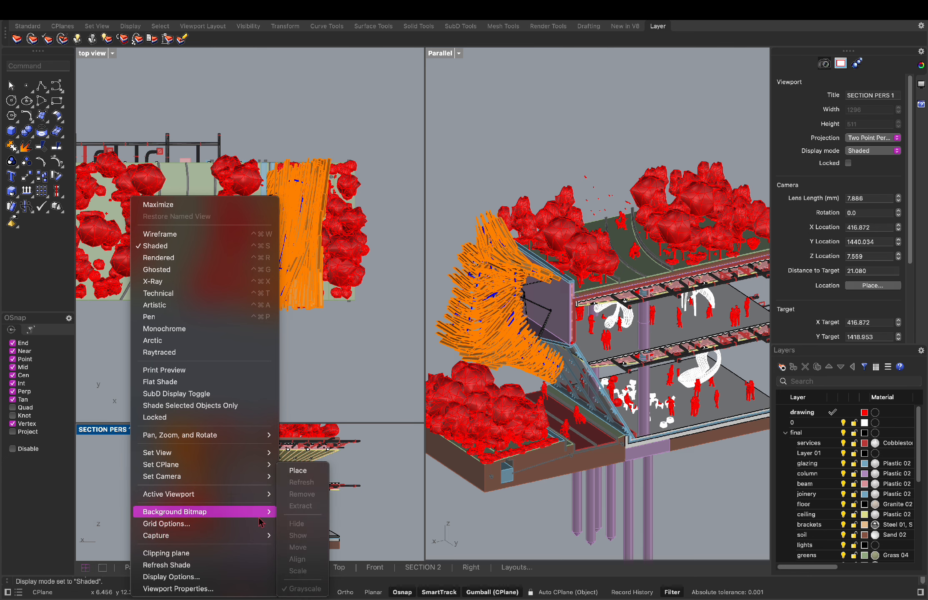
pyautogui.click(302, 553)
# Draw a rectangle on the roof, starting from the end corner of the facade wall's top
pyautogui.moveTo(511, 322); pyautogui.dragTo(601, 358, button='right')
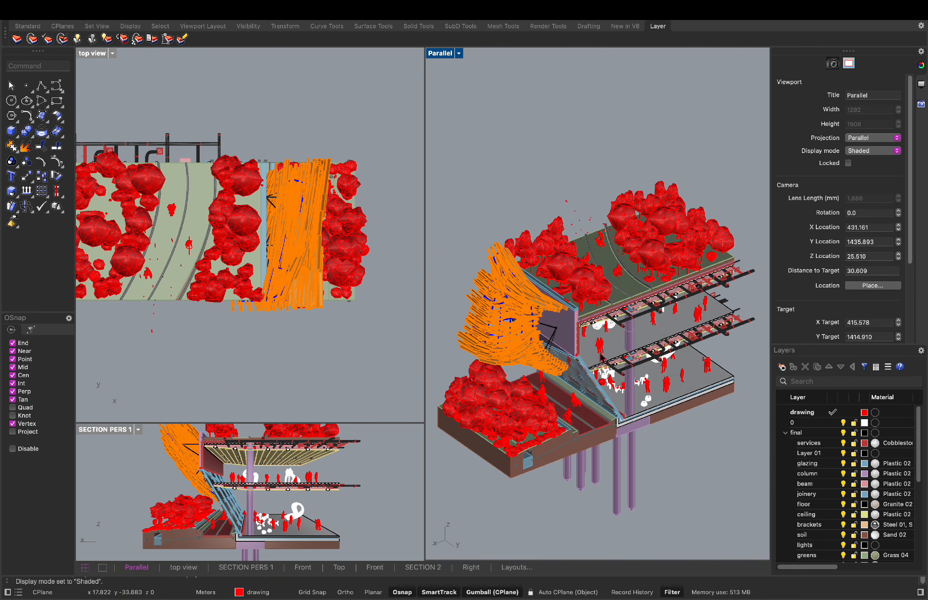
pyautogui.scroll(10, 515, 228)
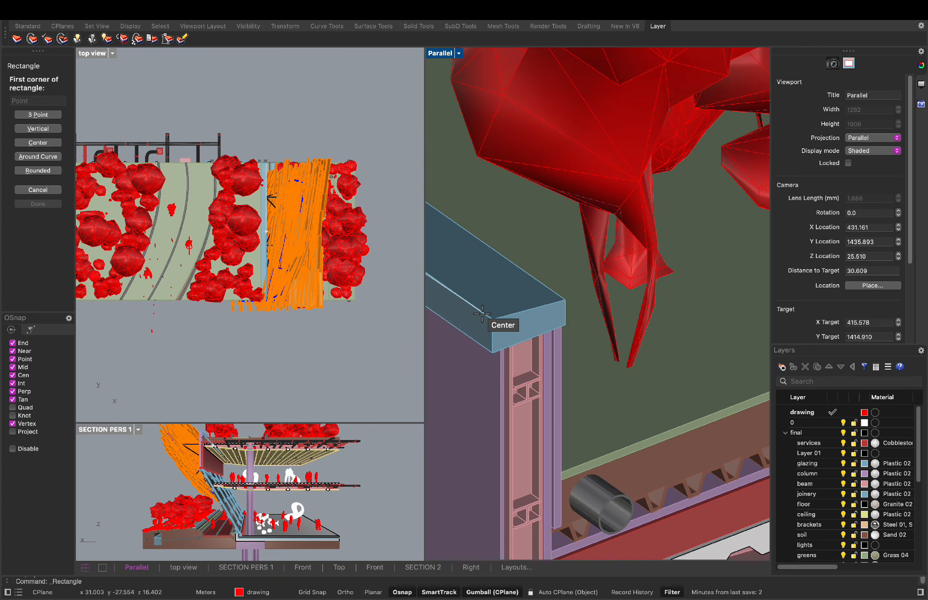
pyautogui.scroll(-8, 679, 258)
pyautogui.click(679, 254)
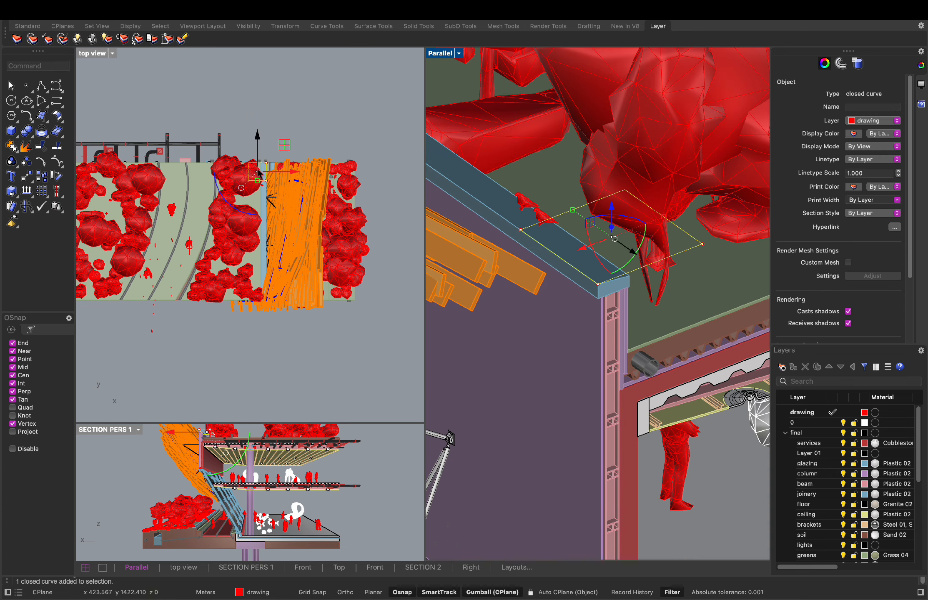
# Create a horizontal clipping plane at roof level, snapped to the rectangle at the facade wall's end
pyautogui.scroll(10, 266, 156)
pyautogui.scroll(-10, 271, 261)
pyautogui.scroll(-9, 272, 250)
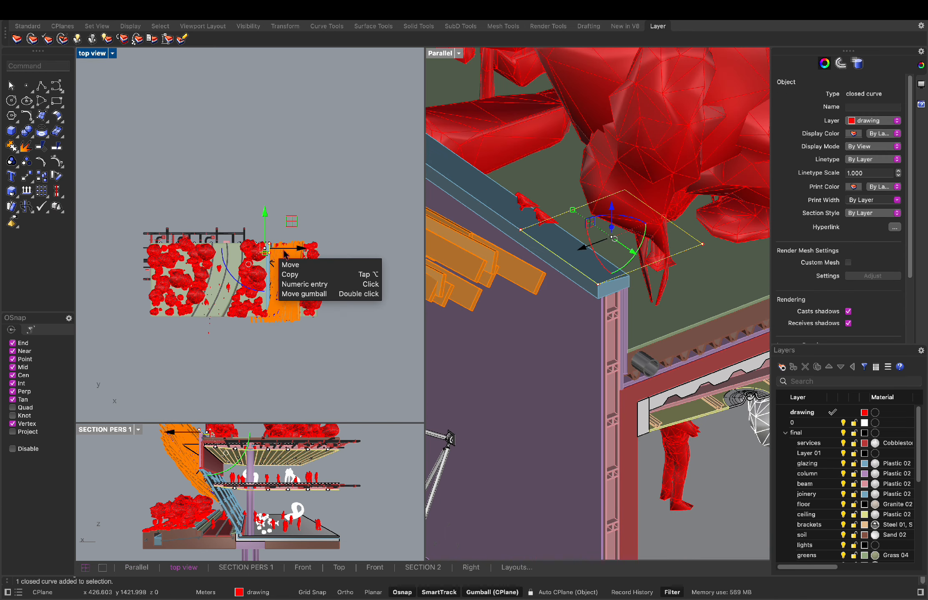
pyautogui.scroll(-10, 552, 261)
pyautogui.scroll(9, 270, 249)
pyautogui.scroll(7, 617, 258)
pyautogui.write('clippingplane')
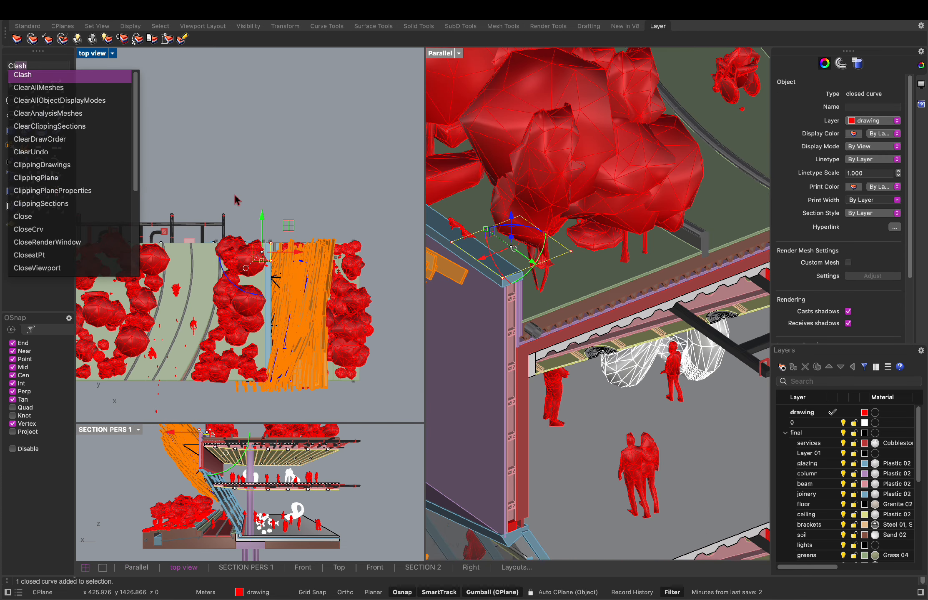
pyautogui.press('Return')
pyautogui.scroll(3, 486, 285)
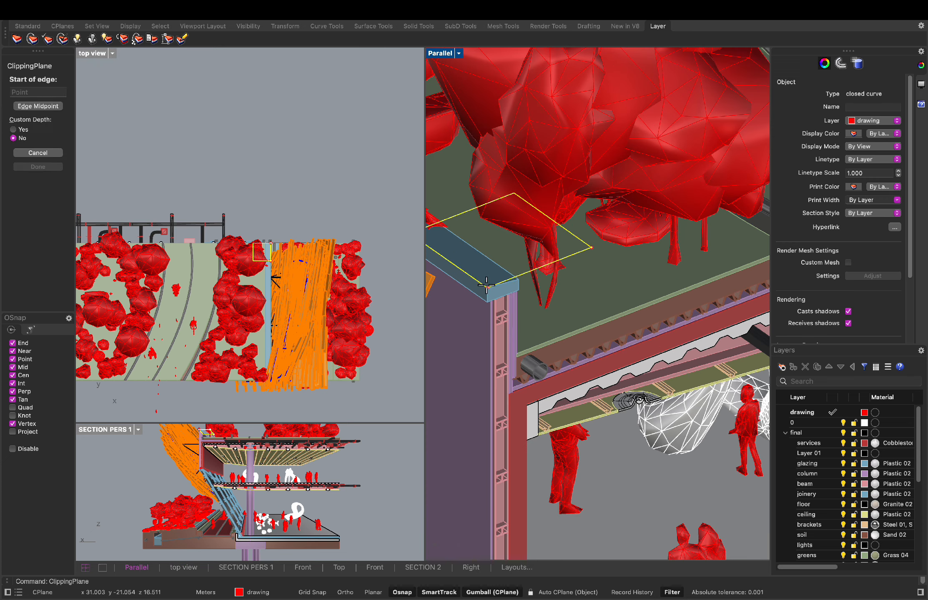
pyautogui.click(469, 247)
pyautogui.scroll(-5, 530, 275)
pyautogui.scroll(7, 530, 275)
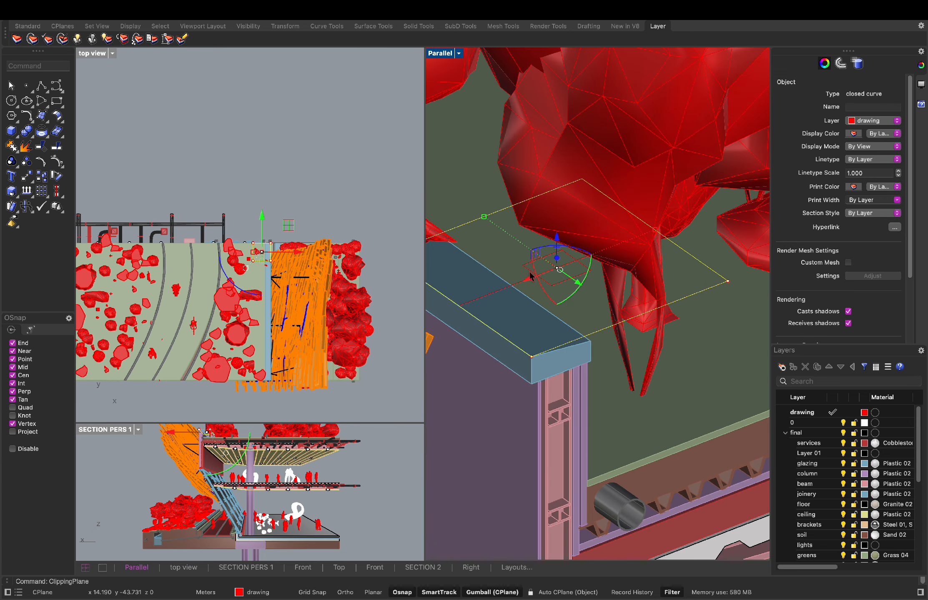
# Move the rectangle straight down below the roof along the end of the facade wall
pyautogui.scroll(-9, 530, 273)
pyautogui.scroll(-3, 560, 125)
pyautogui.moveTo(559, 235)
pyautogui.mouseDown()
pyautogui.moveTo(559, 98)
pyautogui.moveTo(557, 255)
pyautogui.mouseUp()
pyautogui.click(560, 119)
pyautogui.scroll(3, 561, 125)
pyautogui.click(560, 100)
pyautogui.scroll(-4, 560, 137)
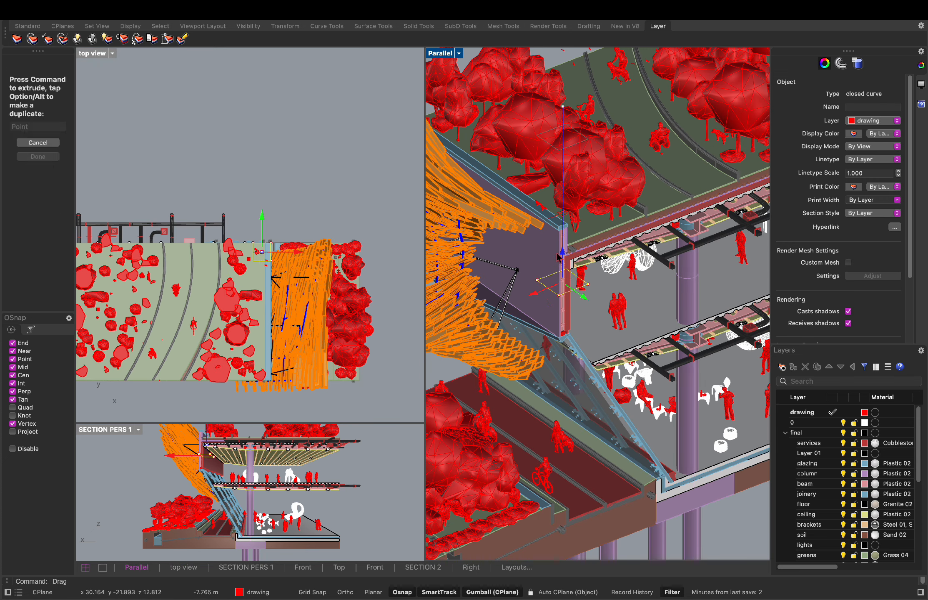
pyautogui.scroll(-5, 825, 229)
pyautogui.click(840, 66)
pyautogui.click(856, 63)
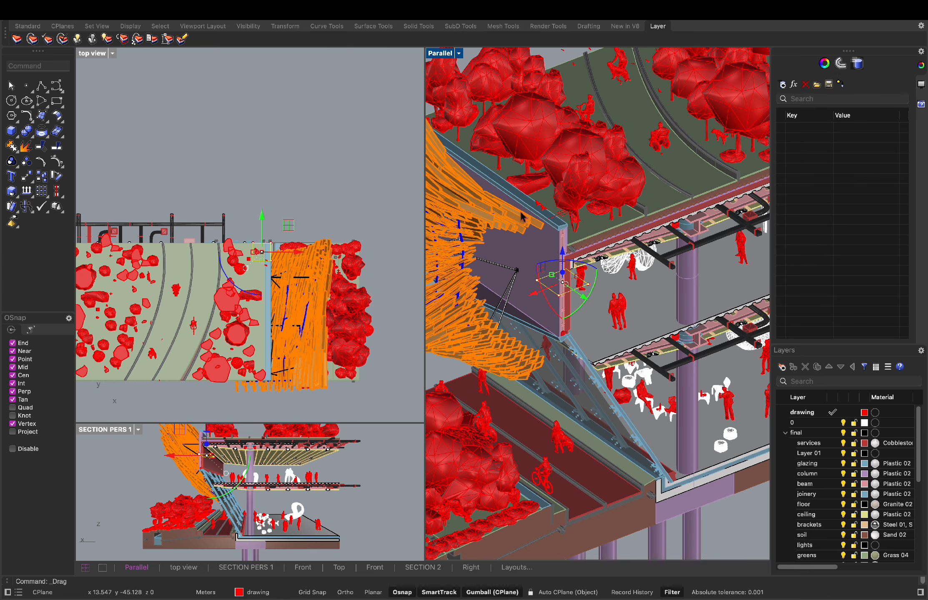
# Select the horizontal clipping plane and lower it below the roof surface
pyautogui.scroll(8, 573, 219)
pyautogui.click(569, 214)
pyautogui.scroll(5, 569, 214)
pyautogui.scroll(-9, 569, 214)
pyautogui.moveTo(566, 190); pyautogui.dragTo(564, 247)
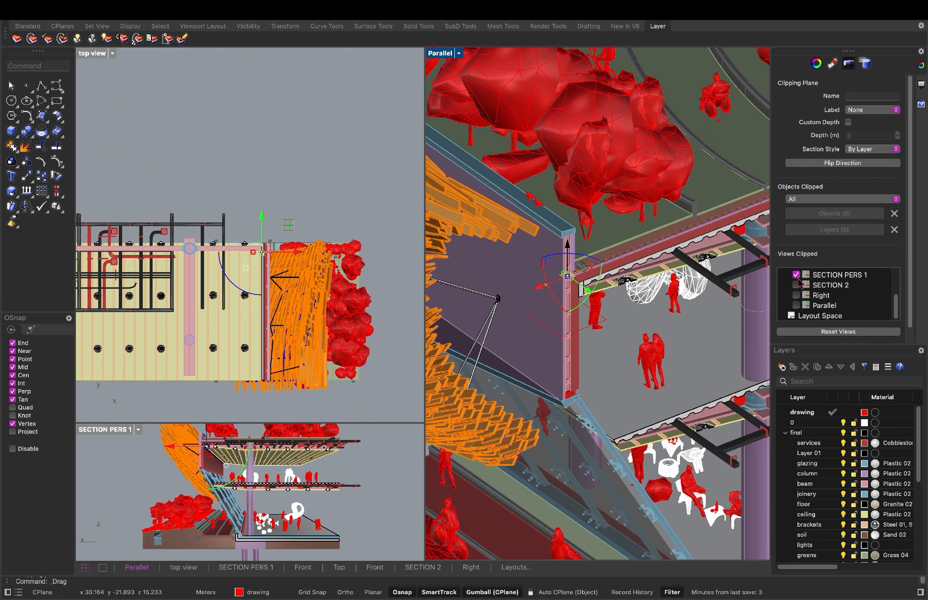
# Enable the clipping plane for the SECTION 2, Right and Parallel views and lower it to cut through the upper storey
pyautogui.click(795, 285)
pyautogui.click(796, 295)
pyautogui.click(796, 305)
pyautogui.moveTo(567, 245); pyautogui.dragTo(567, 291)
pyautogui.scroll(-4, 591, 283)
pyautogui.scroll(6, 589, 304)
pyautogui.scroll(2, 590, 305)
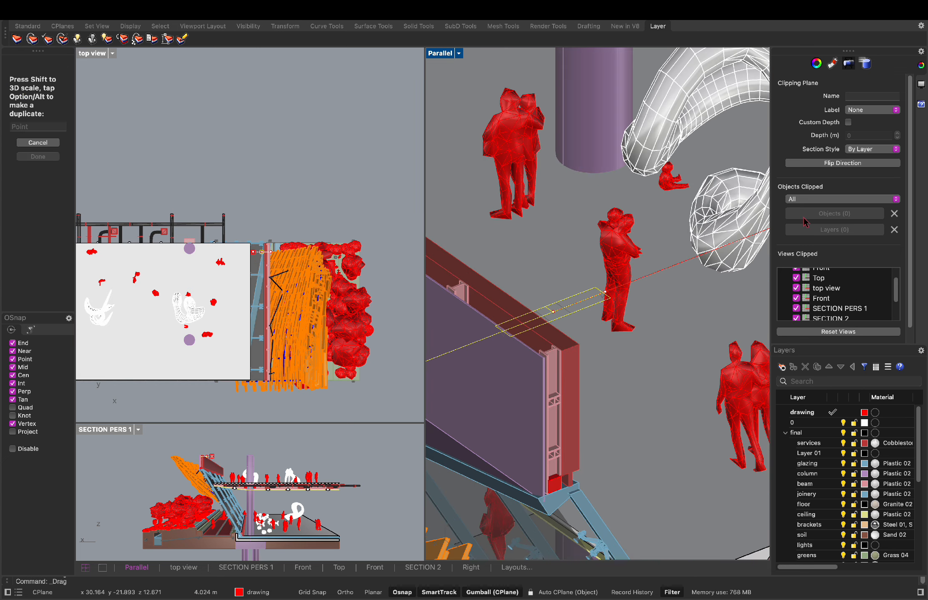
# Scale up the horizontal clipping plane over the upper storey and adjust its height slightly
pyautogui.scroll(-8, 713, 244)
pyautogui.keyDown('shift'); pyautogui.moveTo(742, 221); pyautogui.dragTo(786, 204); pyautogui.keyUp('shift')
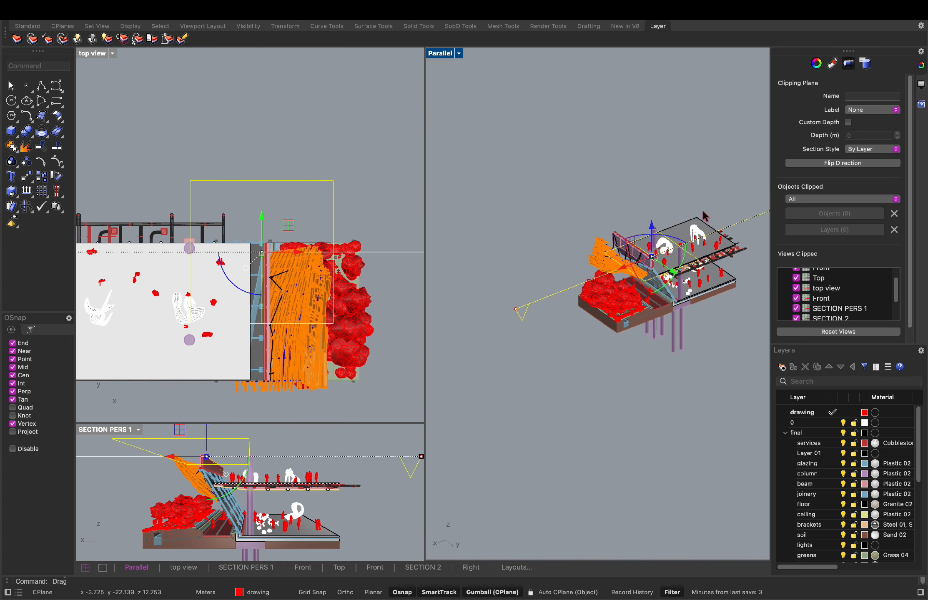
pyautogui.click(705, 215)
pyautogui.click(698, 240)
pyautogui.scroll(5, 698, 243)
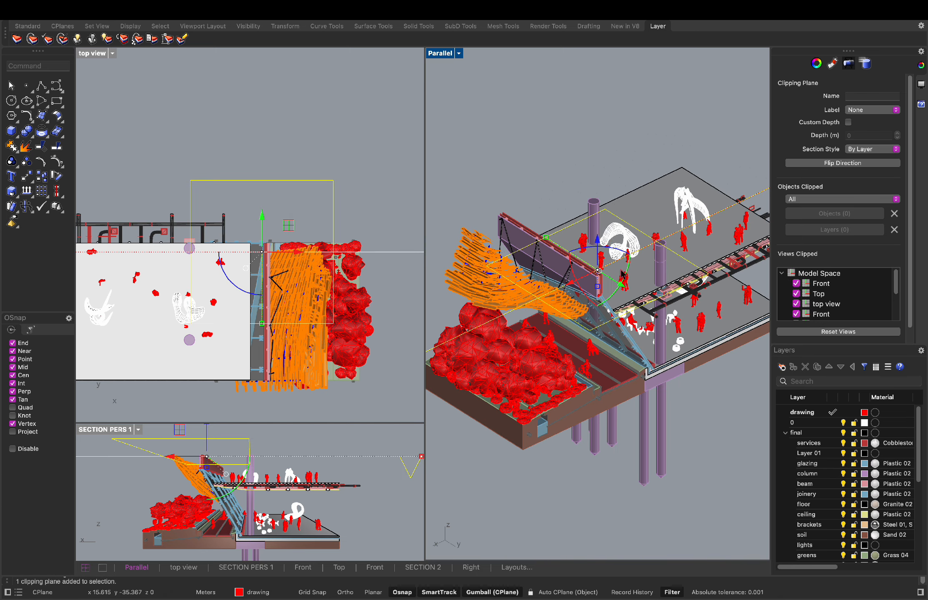
pyautogui.moveTo(597, 255); pyautogui.dragTo(597, 245)
pyautogui.click(575, 168)
pyautogui.scroll(5, 600, 268)
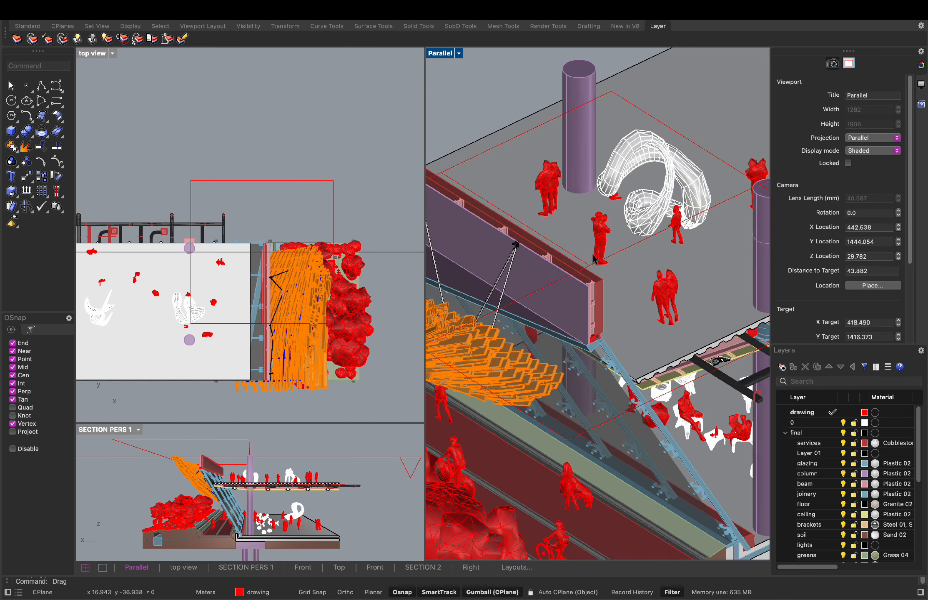
pyautogui.scroll(-8, 576, 263)
pyautogui.scroll(9, 576, 264)
pyautogui.scroll(-2, 618, 294)
pyautogui.scroll(10, 315, 285)
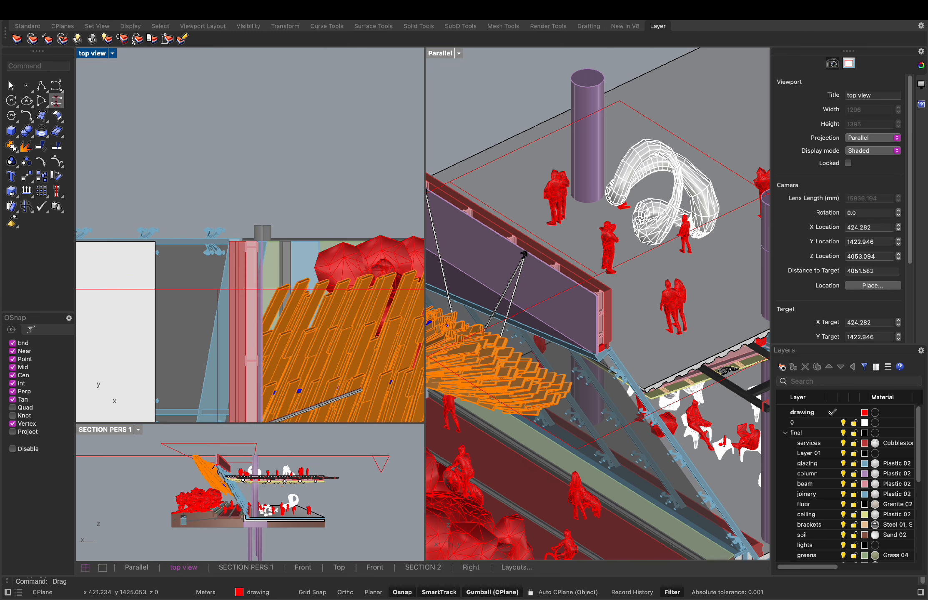
pyautogui.click(57, 101)
pyautogui.scroll(3, 594, 307)
pyautogui.click(30, 116)
pyautogui.scroll(12, 604, 291)
pyautogui.click(666, 370)
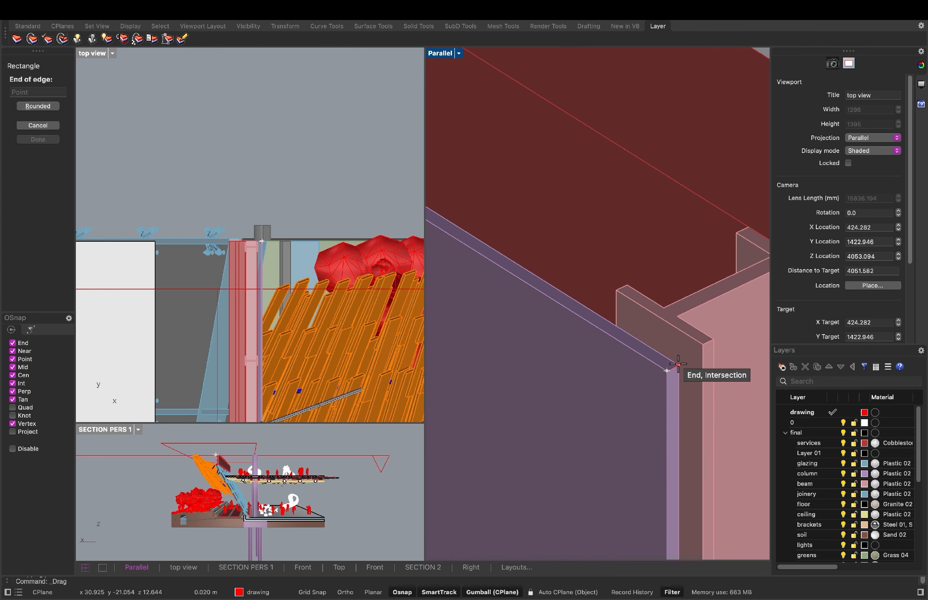
pyautogui.click(651, 362)
pyautogui.scroll(-12, 658, 354)
pyautogui.press('super+z')
# Draw a small rectangle over the red lining at the cut end of the facade wall, snapping to its corners
pyautogui.scroll(5, 670, 357)
pyautogui.press('space')
pyautogui.scroll(4, 668, 354)
pyautogui.click(690, 304)
pyautogui.moveTo(688, 317); pyautogui.dragTo(567, 372, button='right')
pyautogui.click(667, 325)
# Select the small rectangle at the wall's end and enlarge it with Scale
pyautogui.scroll(-7, 610, 315)
pyautogui.click(621, 311)
pyautogui.write('sc')
pyautogui.press('Return')
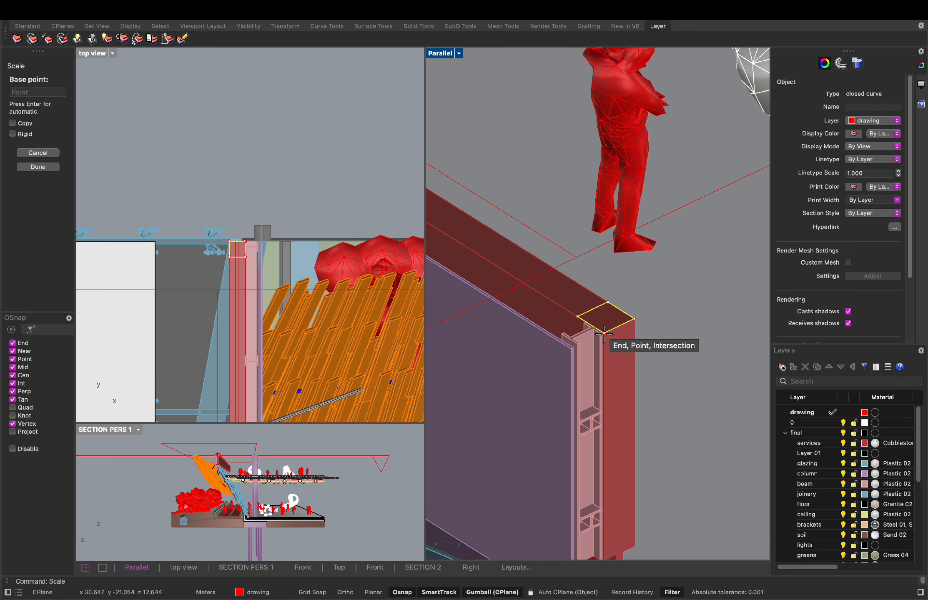
pyautogui.click(532, 289)
pyautogui.scroll(-10, 620, 275)
pyautogui.scroll(6, 240, 237)
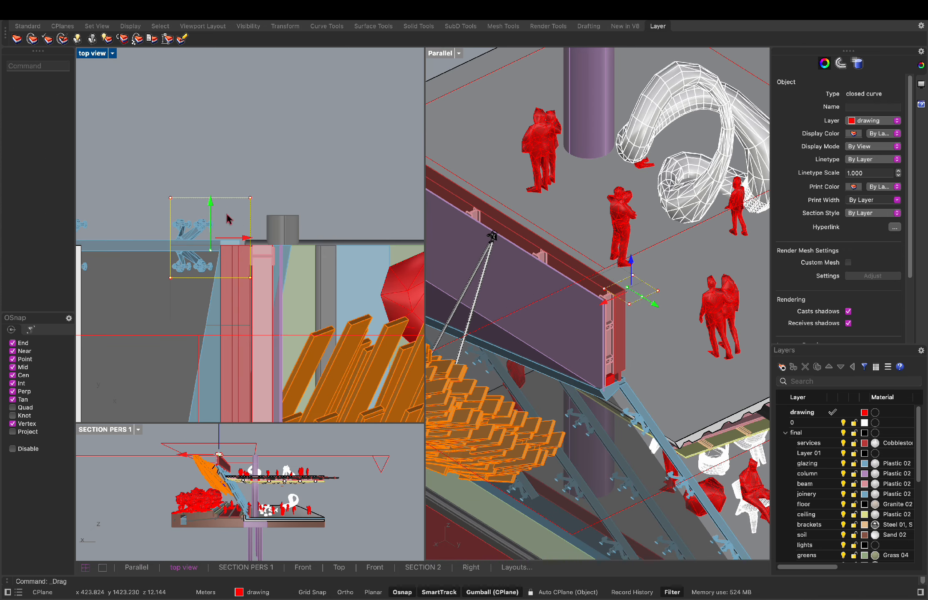
# Move the rectangle in the top view across to the outer side of the facade wall's end
pyautogui.moveTo(226, 219); pyautogui.dragTo(344, 224)
pyautogui.scroll(-8, 350, 260)
pyautogui.moveTo(365, 273); pyautogui.dragTo(359, 251, button='right')
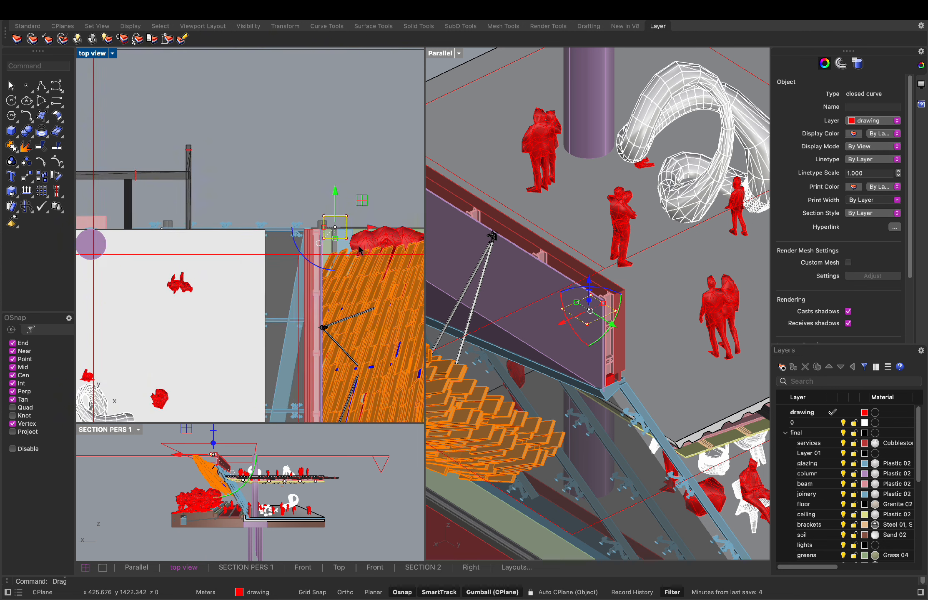
pyautogui.scroll(2, 357, 248)
pyautogui.click(269, 250)
pyautogui.click(335, 211)
pyautogui.click(335, 209)
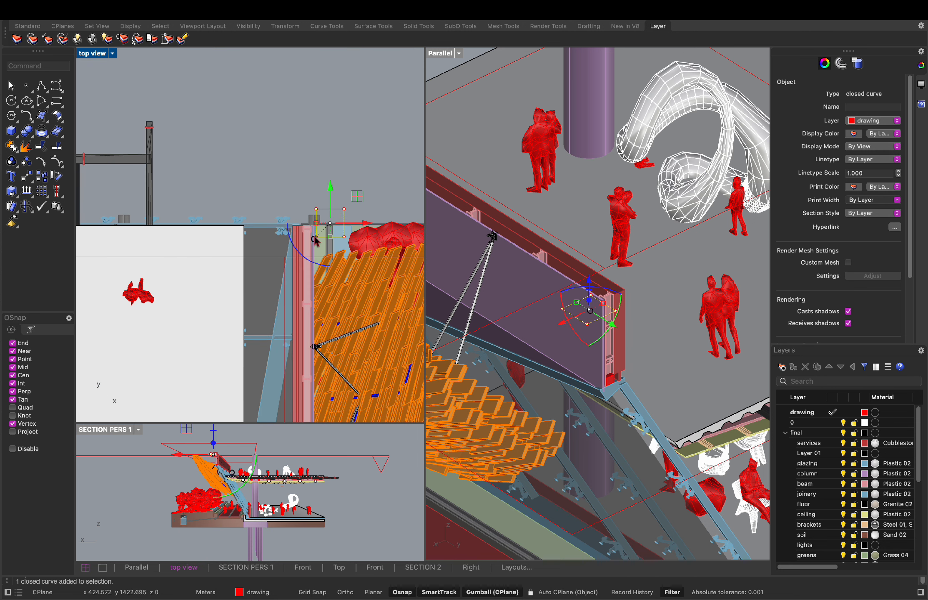
# Enlarge the rectangle further with Scale so it spans the facade wall's thickness
pyautogui.scroll(-3, 315, 240)
pyautogui.write('sca')
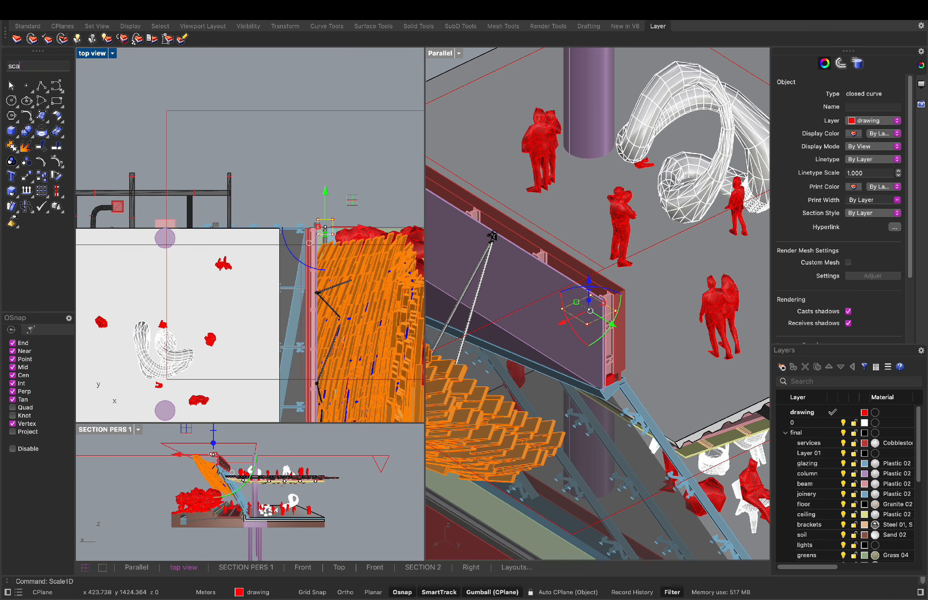
pyautogui.press('Return')
pyautogui.scroll(2, 340, 220)
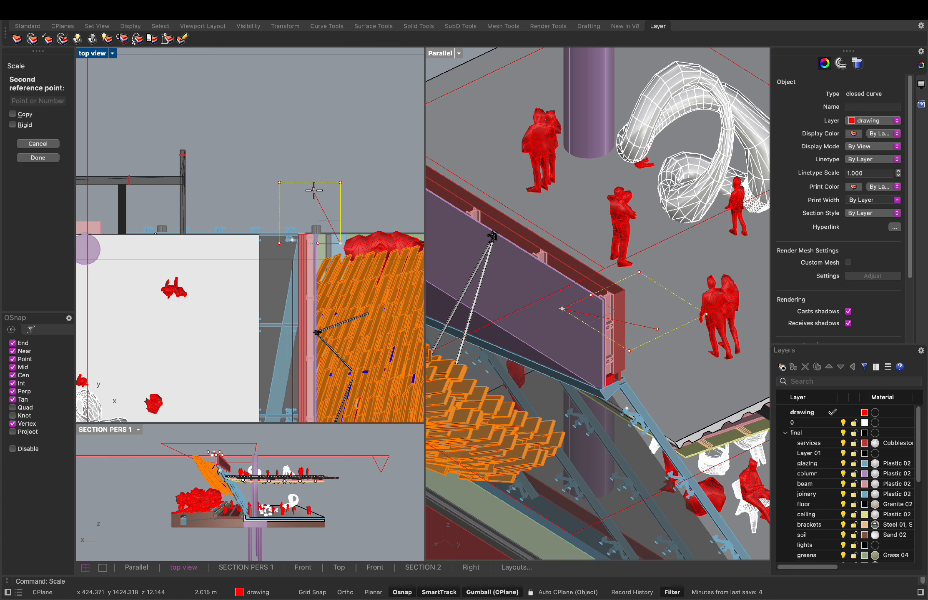
pyautogui.scroll(4, 316, 195)
# Shift the enlarged rectangle in the top view so it surrounds the facade wall's end
pyautogui.moveTo(304, 185); pyautogui.dragTo(303, 196)
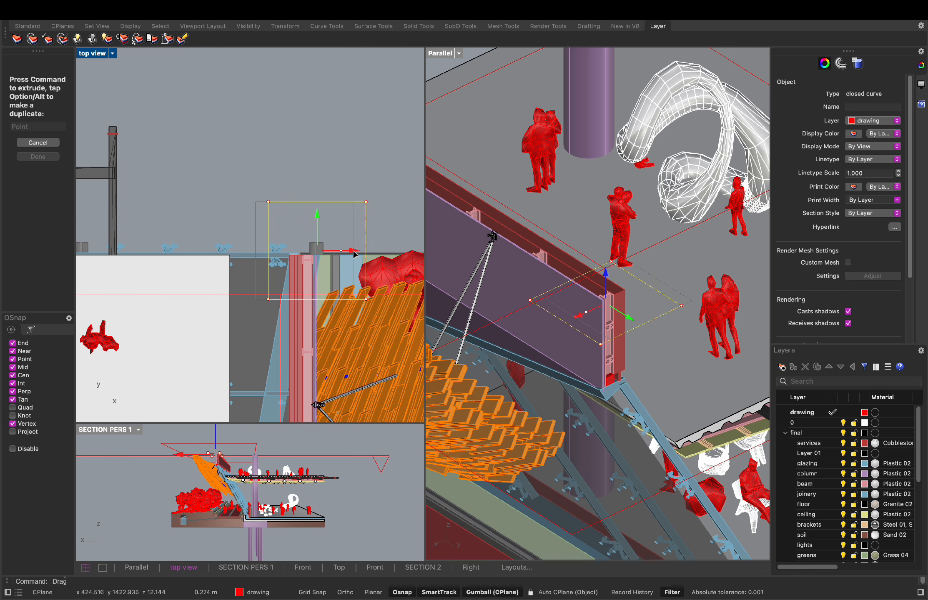
pyautogui.moveTo(354, 253); pyautogui.dragTo(352, 253)
pyautogui.click(370, 230)
pyautogui.scroll(4, 333, 247)
pyautogui.moveTo(351, 250); pyautogui.dragTo(355, 223, button='right')
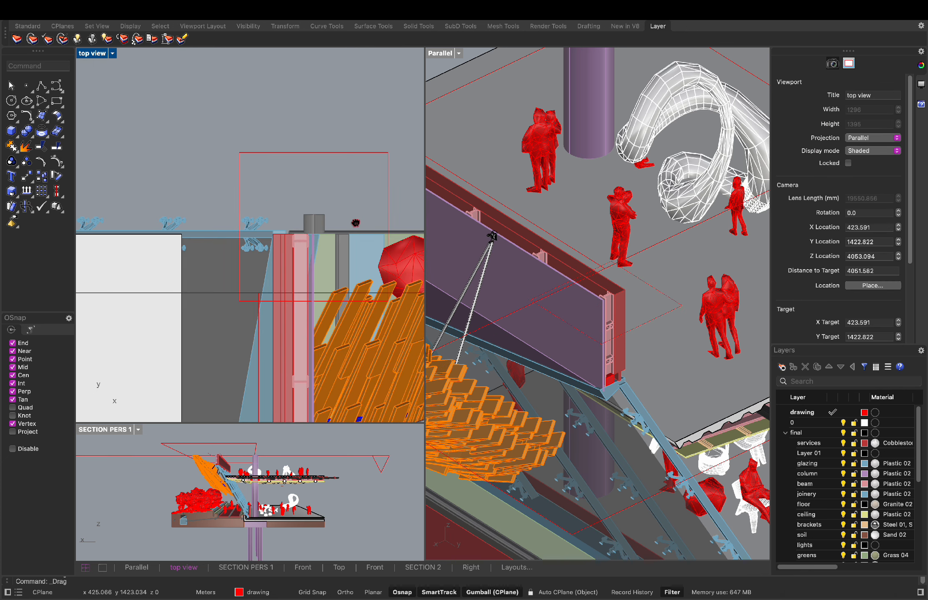
# Try to extrude the rectangle vertically down along the facade and undo the extrusion
pyautogui.click(667, 312)
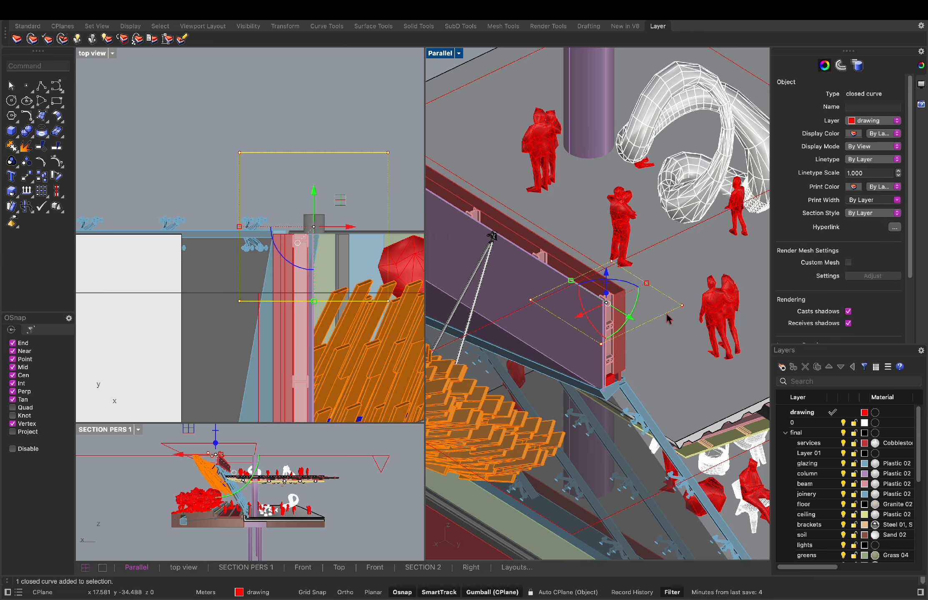
pyautogui.scroll(-8, 659, 314)
pyautogui.moveTo(636, 284); pyautogui.dragTo(636, 305)
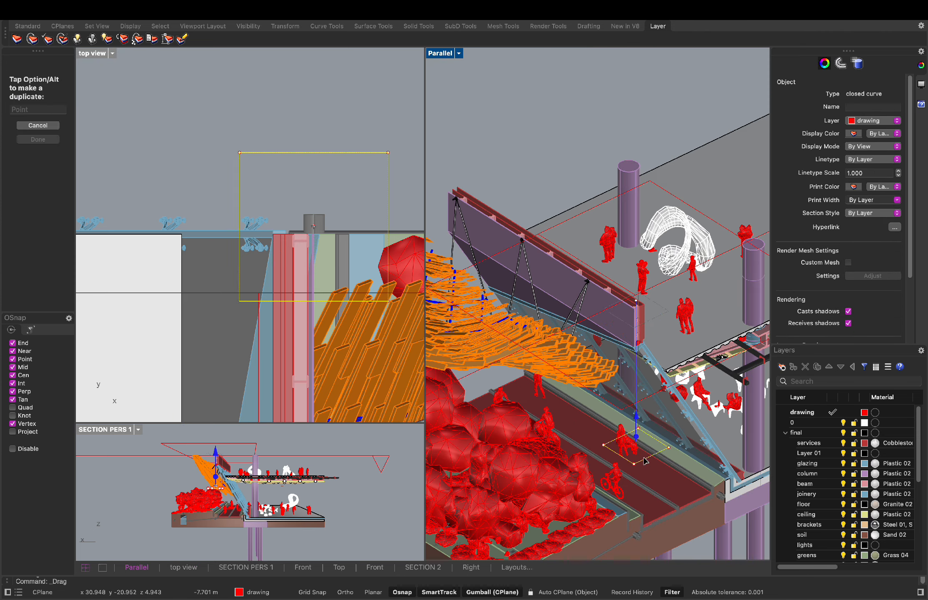
pyautogui.moveTo(645, 461); pyautogui.dragTo(645, 512)
pyautogui.moveTo(679, 386); pyautogui.dragTo(600, 327, button='right')
pyautogui.press('Escape')
pyautogui.press('super+z')
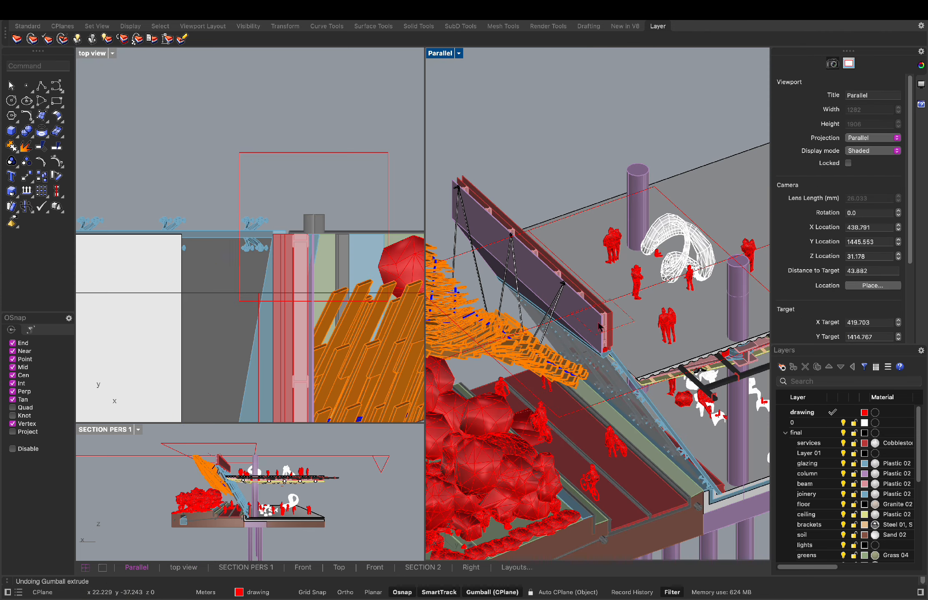
# Turn on the control points of the rectangle around the facade wall's end
pyautogui.click(625, 326)
pyautogui.click(646, 349)
pyautogui.press('F10')
pyautogui.scroll(-4, 646, 349)
pyautogui.scroll(4, 638, 341)
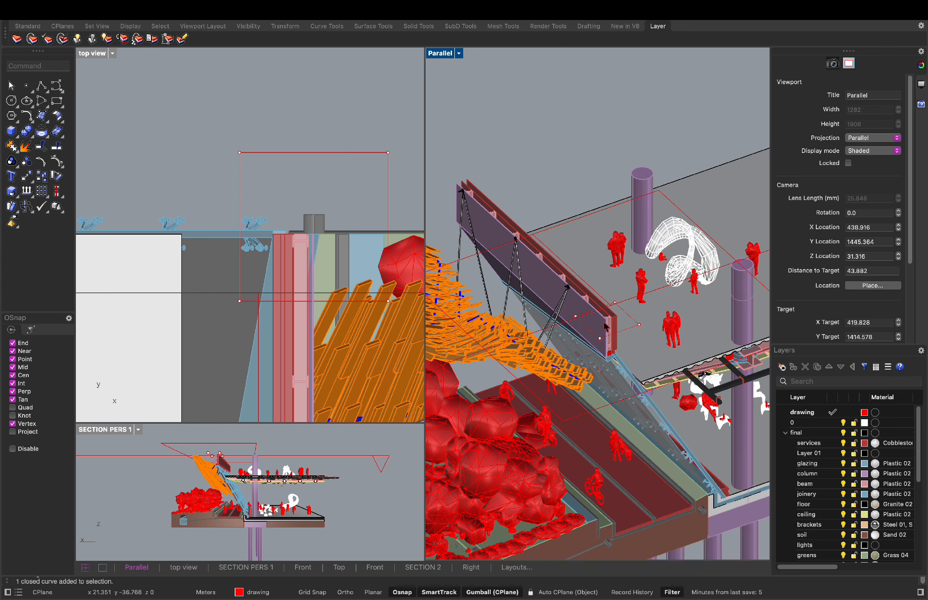
# Rotate a copy of the horizontal clipping plane to vertical and move it out towards the trees
pyautogui.scroll(-5, 492, 273)
pyautogui.click(645, 275)
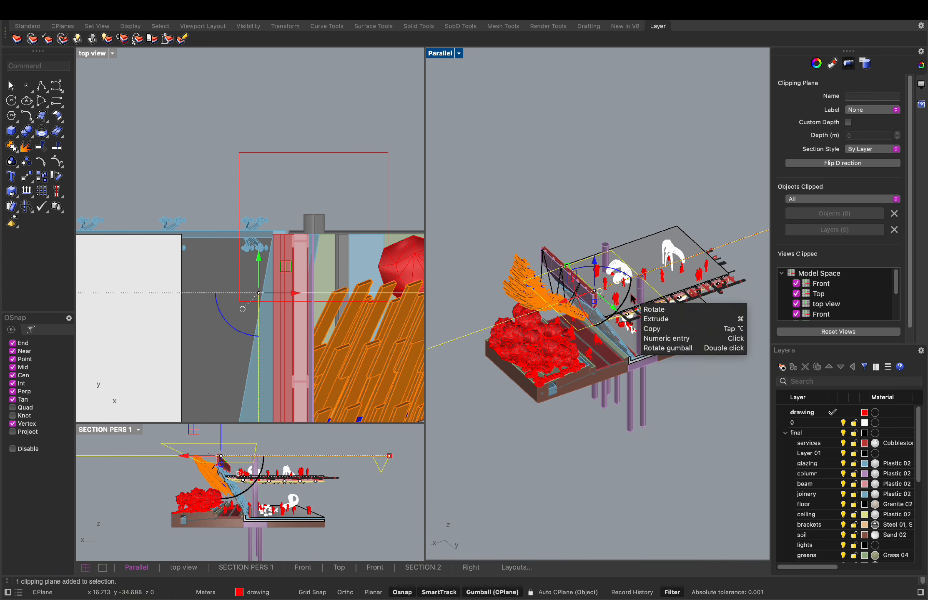
pyautogui.press('Return')
pyautogui.moveTo(563, 301); pyautogui.dragTo(537, 310)
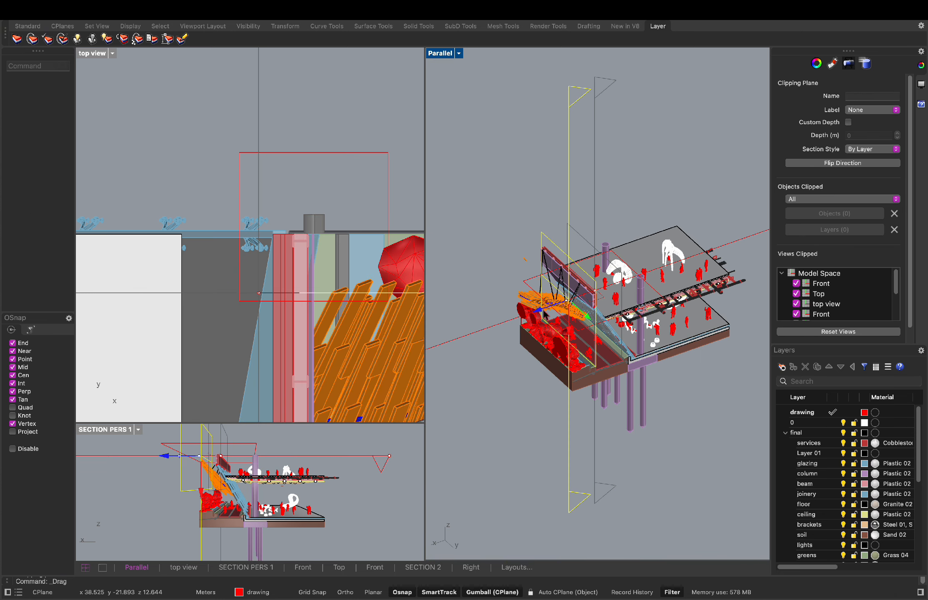
# Move the vertical clipping plane in the top view so it cuts through the orange louvres beside the facade wall
pyautogui.scroll(15, 577, 305)
pyautogui.scroll(-1, 479, 375)
pyautogui.scroll(-8, 359, 287)
pyautogui.scroll(-2, 359, 287)
pyautogui.moveTo(359, 287); pyautogui.dragTo(282, 288, button='right')
pyautogui.moveTo(380, 290); pyautogui.dragTo(329, 295)
pyautogui.press('Escape')
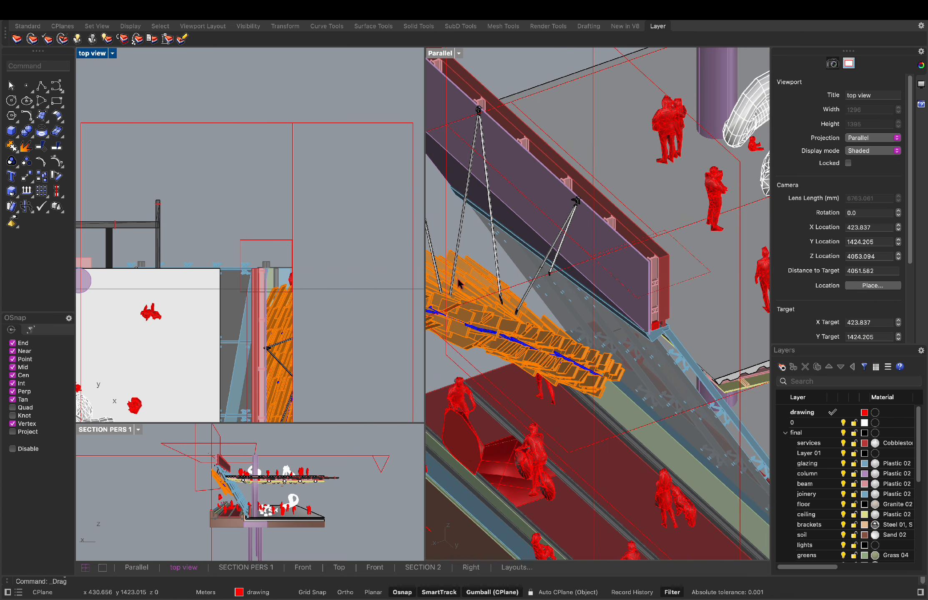
# Rotate a copy of the vertical clipping plane 180° around Z and move it to the inner side of the facade wall
pyautogui.scroll(-3, 457, 276)
pyautogui.click(292, 282)
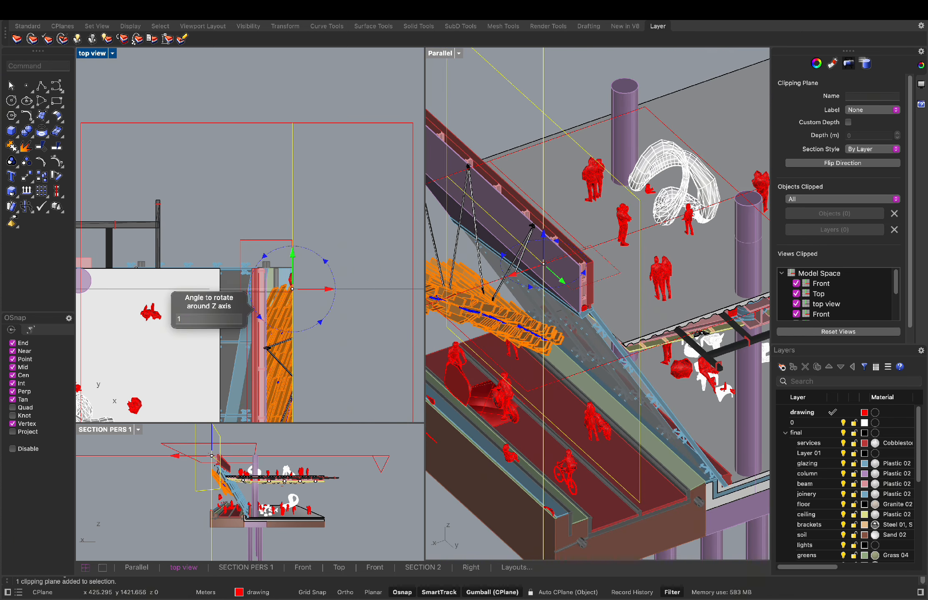
pyautogui.press('Return')
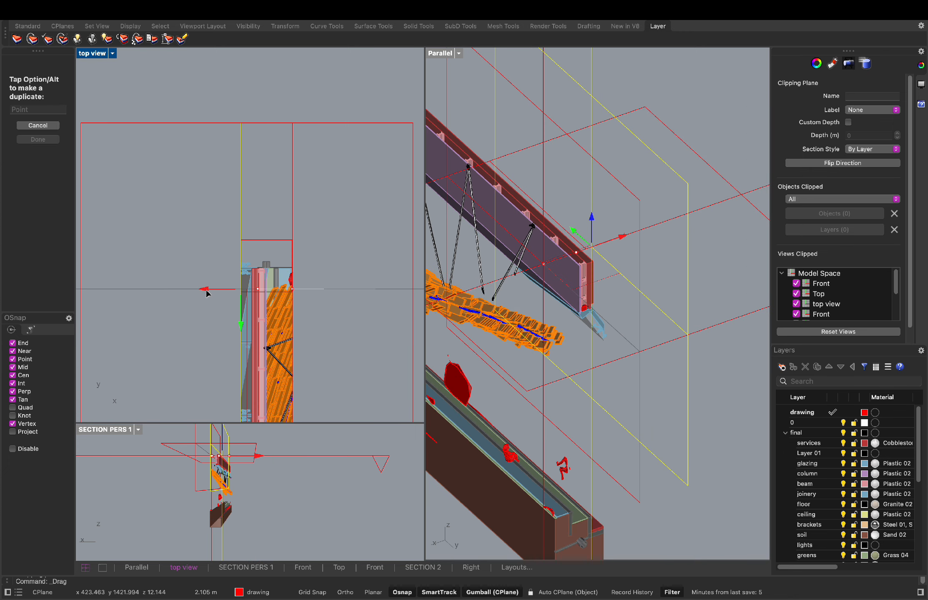
pyautogui.click(371, 252)
pyautogui.scroll(-3, 583, 333)
pyautogui.scroll(8, 583, 334)
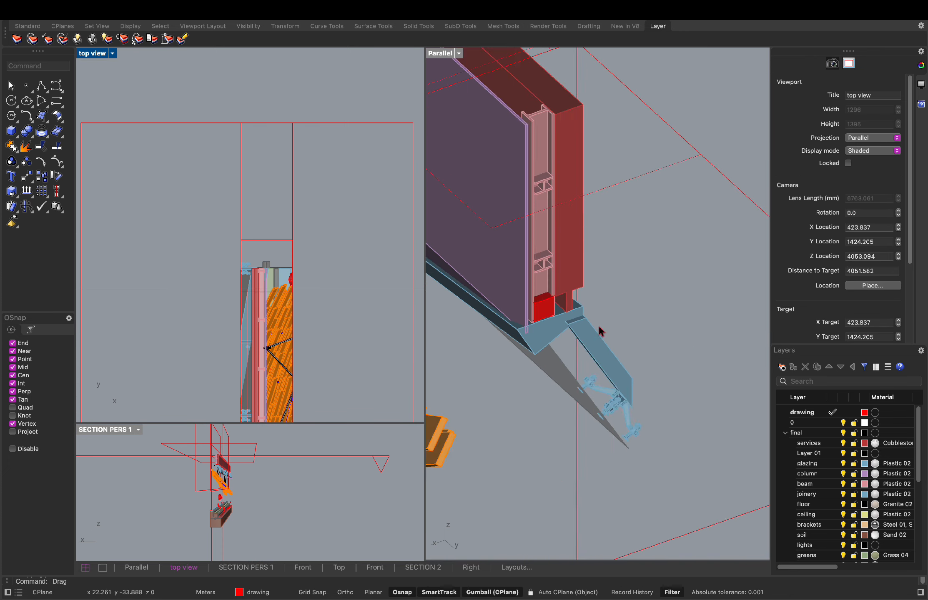
# Try to turn the inner clipping plane 180° around Z and slide it along the facade, and undo the move
pyautogui.scroll(-10, 581, 331)
pyautogui.click(241, 198)
pyautogui.click(217, 312)
pyautogui.write('180')
pyautogui.press('Return')
pyautogui.moveTo(240, 346); pyautogui.dragTo(238, 343)
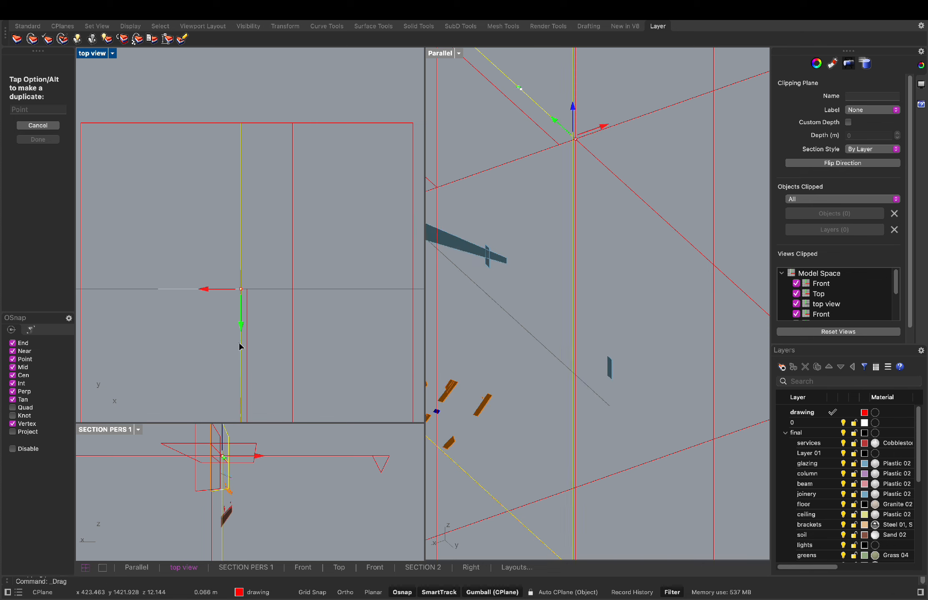
pyautogui.moveTo(245, 428); pyautogui.dragTo(245, 364)
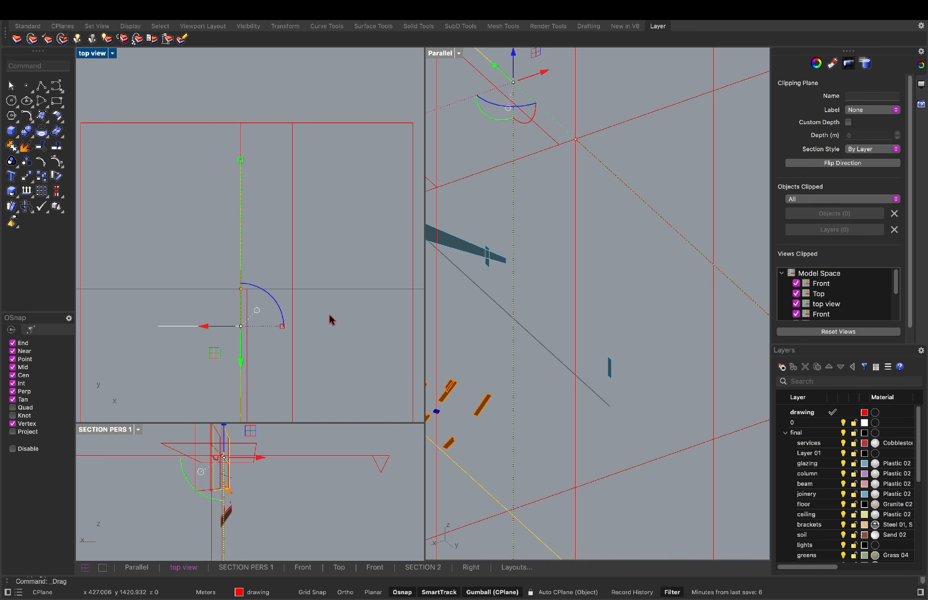
pyautogui.press('super+z')
# Flip the inner clipping plane once more, try to slide it lengthwise in the top view, and undo both changes
pyautogui.scroll(6, 295, 312)
pyautogui.click(272, 246)
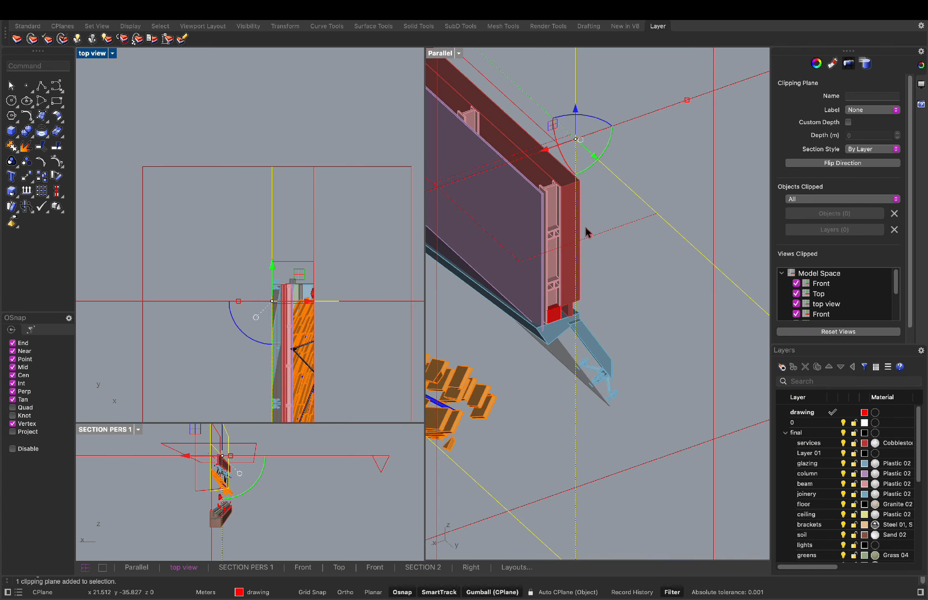
pyautogui.click(595, 120)
pyautogui.click(587, 117)
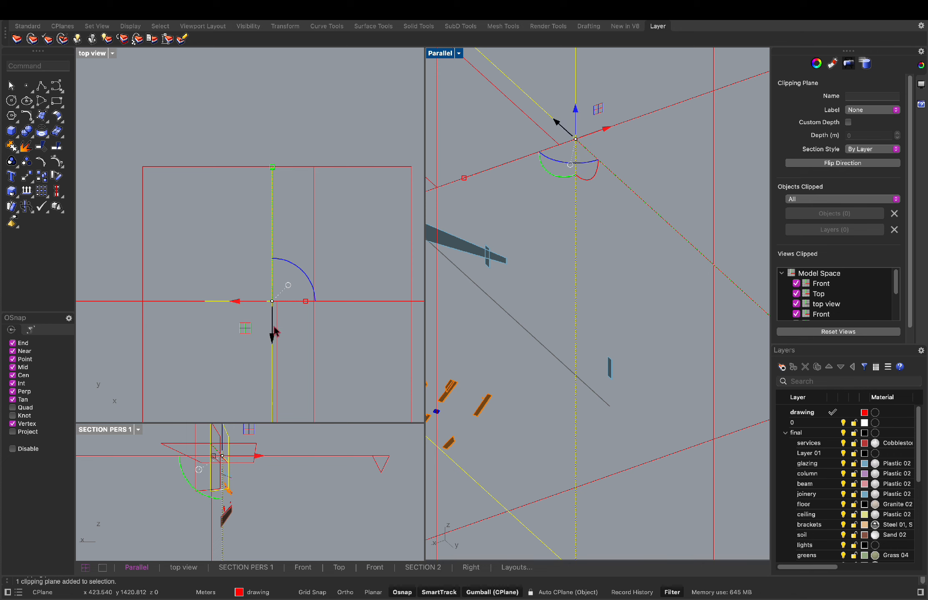
pyautogui.moveTo(271, 336); pyautogui.dragTo(268, 401)
pyautogui.press('super+z')
pyautogui.press('super+z')
pyautogui.click(391, 139)
pyautogui.scroll(-8, 610, 222)
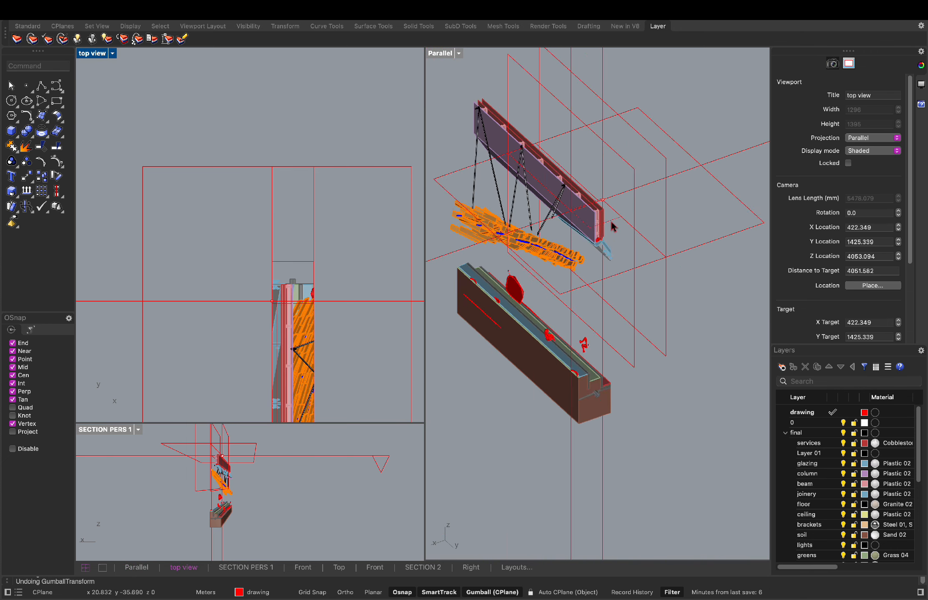
# Rotate a copy of the outer vertical clipping plane 90° around Z and move it just beyond the facade wall's end
pyautogui.keyDown('shift'); pyautogui.moveTo(621, 228); pyautogui.dragTo(610, 218, button='right'); pyautogui.keyUp('shift')
pyautogui.scroll(6, 623, 235)
pyautogui.click(549, 190)
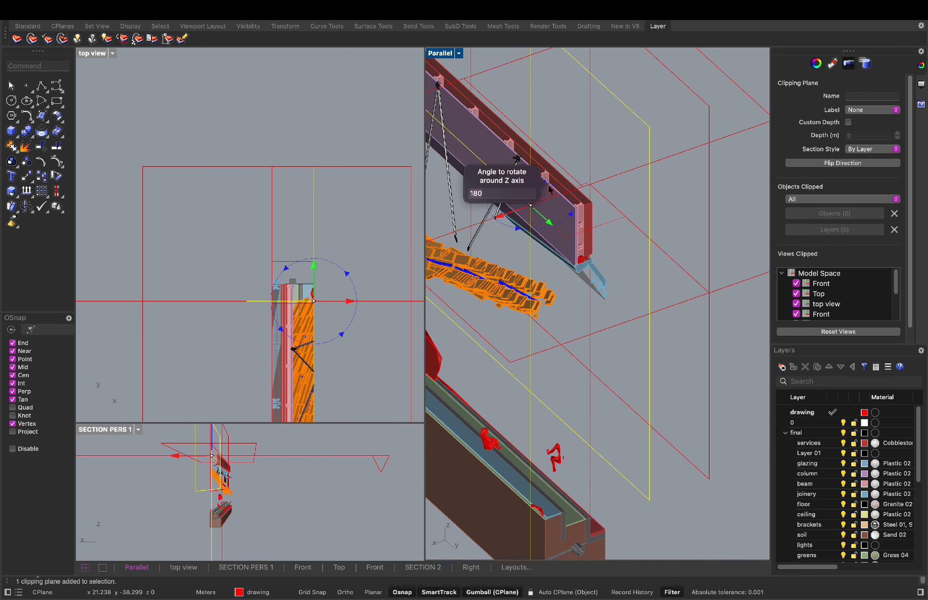
pyautogui.write('90')
pyautogui.press('Return')
pyautogui.moveTo(545, 218); pyautogui.dragTo(592, 254)
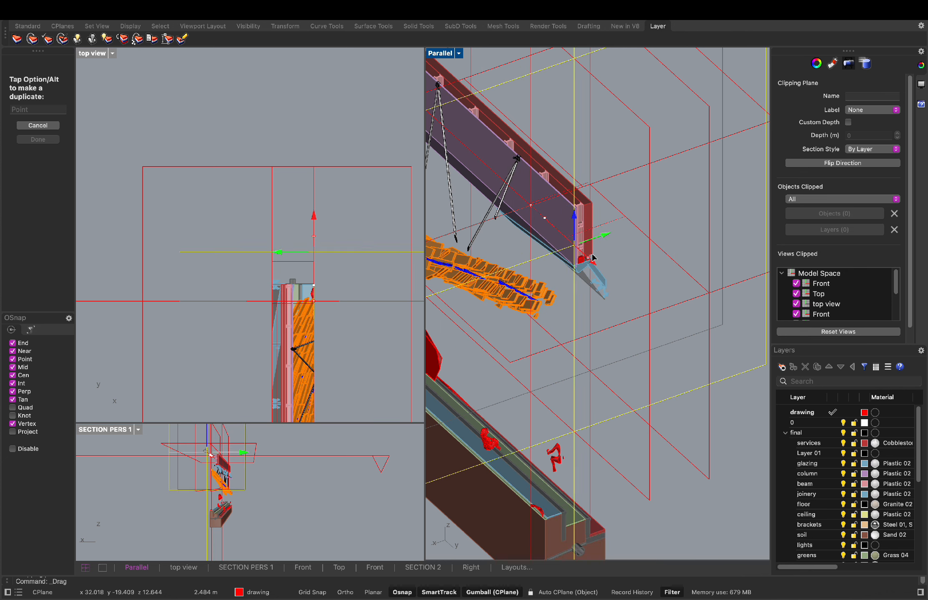
# Rotate a copy of the end clipping plane 180° around Z and move it along the facade to cut off the remaining wall
pyautogui.scroll(-5, 630, 277)
pyautogui.scroll(5, 545, 219)
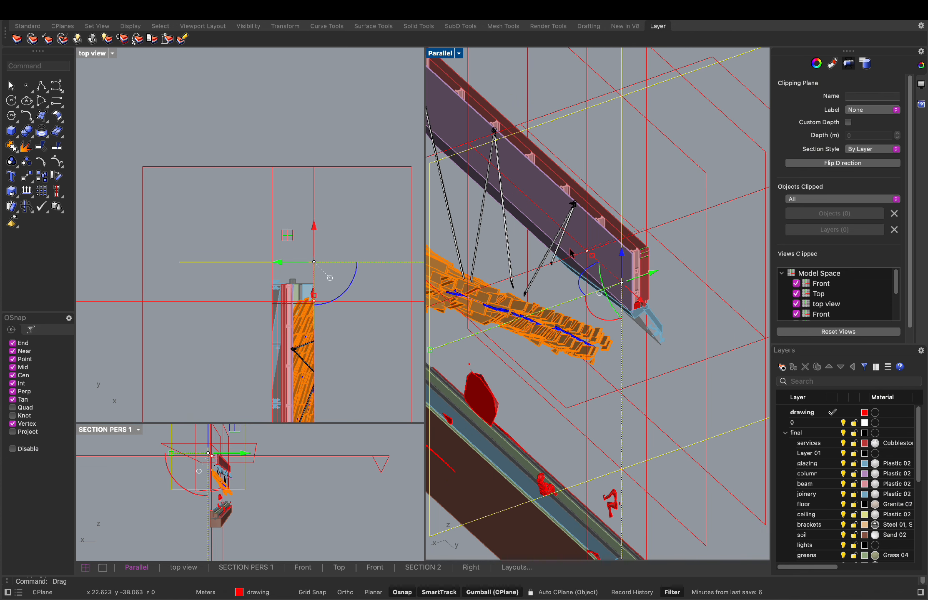
pyautogui.scroll(3, 574, 255)
pyautogui.scroll(-5, 578, 259)
pyautogui.click(314, 227)
pyautogui.click(328, 247)
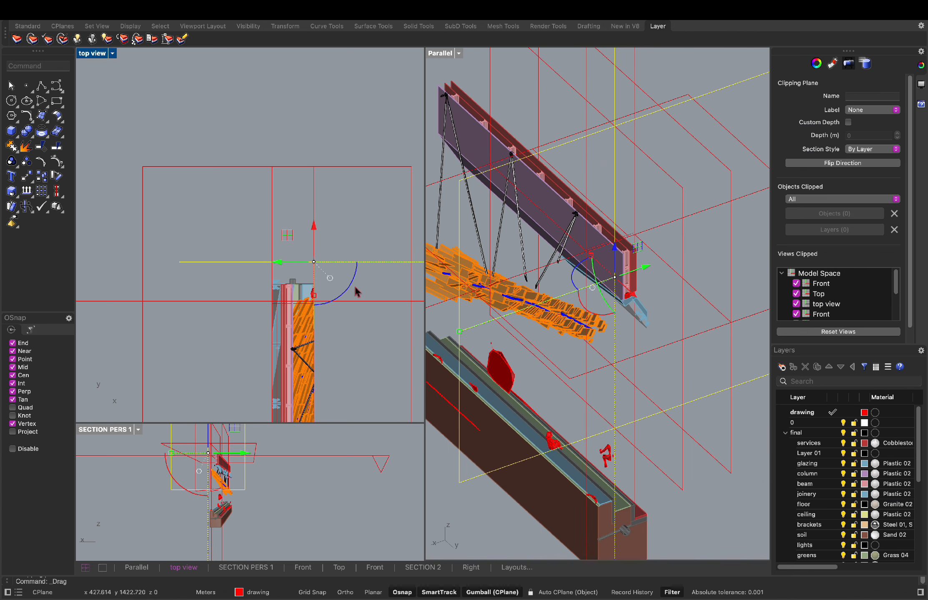
pyautogui.write('180')
pyautogui.press('Return')
pyautogui.moveTo(314, 300); pyautogui.dragTo(316, 383)
pyautogui.scroll(5, 296, 285)
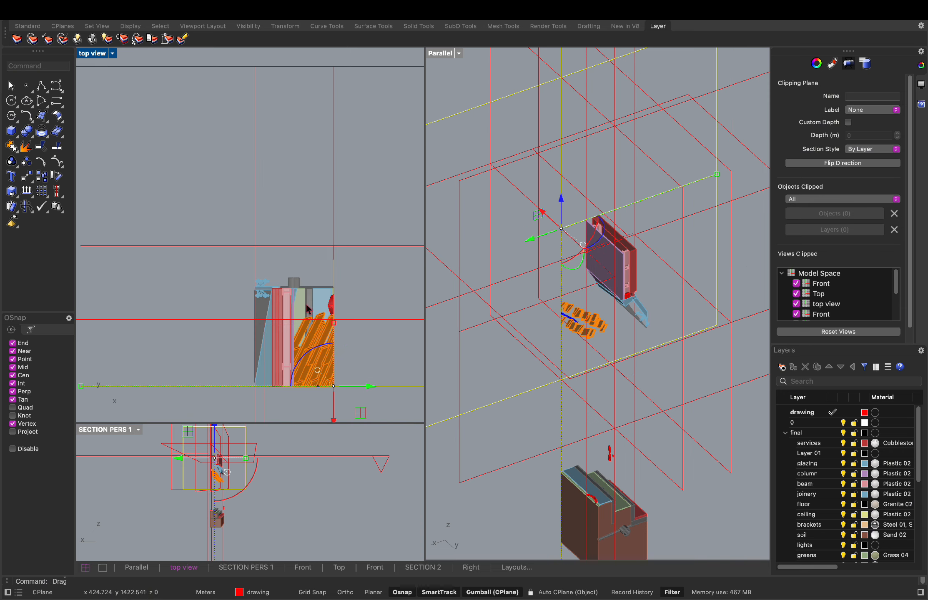
# Move the horizontal clipping plane in the top view so it is centred over the facade wall's end
pyautogui.click(314, 317)
pyautogui.click(298, 321)
pyautogui.press('Escape')
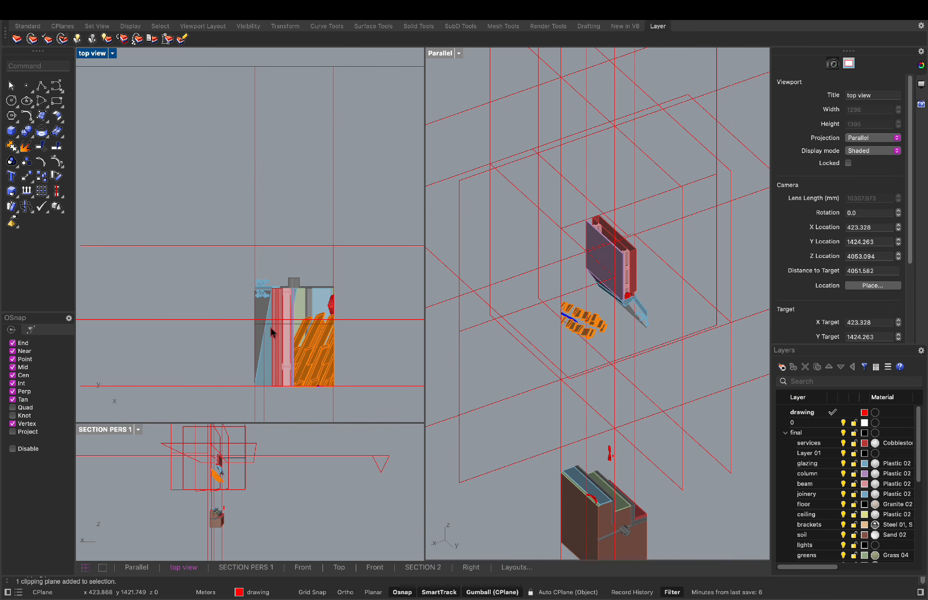
pyautogui.click(273, 320)
pyautogui.scroll(-4, 363, 304)
pyautogui.moveTo(299, 276)
pyautogui.mouseDown()
pyautogui.moveTo(298, 314)
pyautogui.moveTo(303, 291)
pyautogui.mouseUp()
pyautogui.scroll(-4, 640, 288)
pyautogui.moveTo(674, 300)
pyautogui.mouseDown(button='right')
pyautogui.moveTo(685, 263)
pyautogui.moveTo(669, 297)
pyautogui.mouseUp(button='right')
pyautogui.scroll(2, 300, 327)
pyautogui.moveTo(333, 325); pyautogui.dragTo(361, 325)
pyautogui.moveTo(325, 287); pyautogui.dragTo(325, 245)
pyautogui.moveTo(388, 278); pyautogui.dragTo(383, 278)
pyautogui.click(335, 319)
# Move the clipping plane that cuts off the facade closer to the wall's end to leave a thinner slice
pyautogui.click(298, 315)
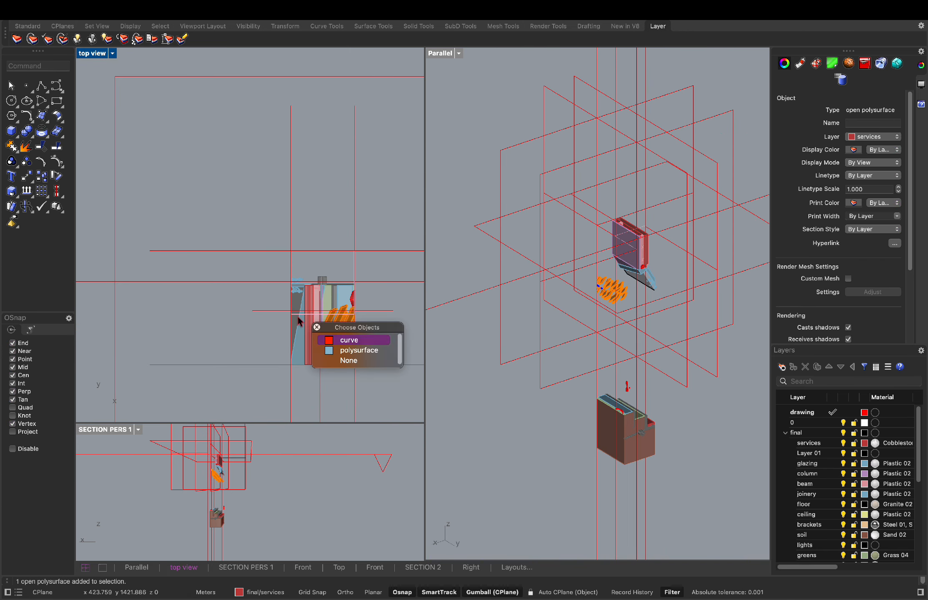
pyautogui.click(333, 341)
pyautogui.click(354, 338)
pyautogui.moveTo(353, 340); pyautogui.dragTo(363, 278)
pyautogui.click(300, 311)
pyautogui.scroll(6, 305, 312)
pyautogui.click(394, 312)
pyautogui.click(415, 319)
pyautogui.scroll(-10, 258, 308)
pyautogui.click(391, 252)
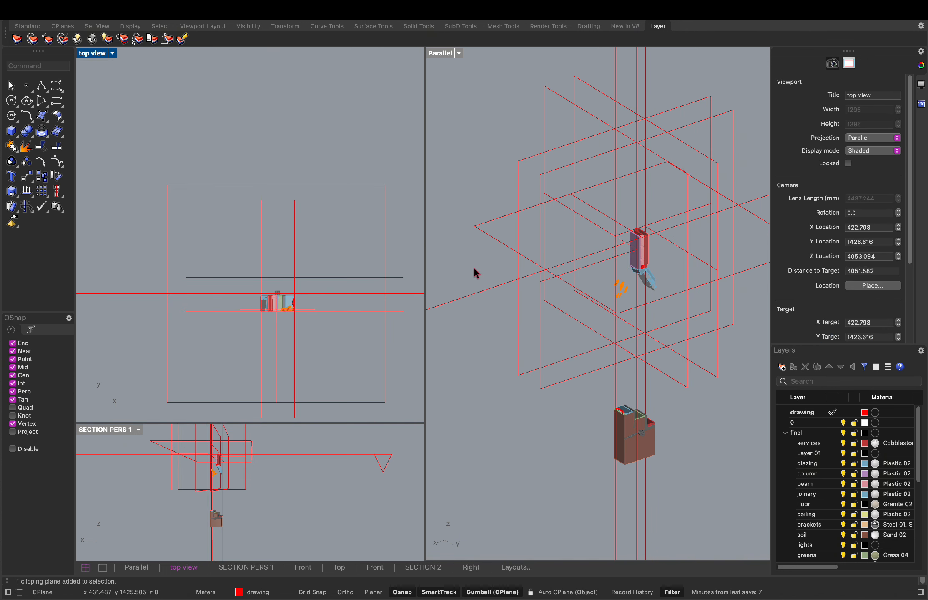
# Select one of the orange louvre pieces beside the wall slice and hide the louvres
pyautogui.scroll(10, 650, 266)
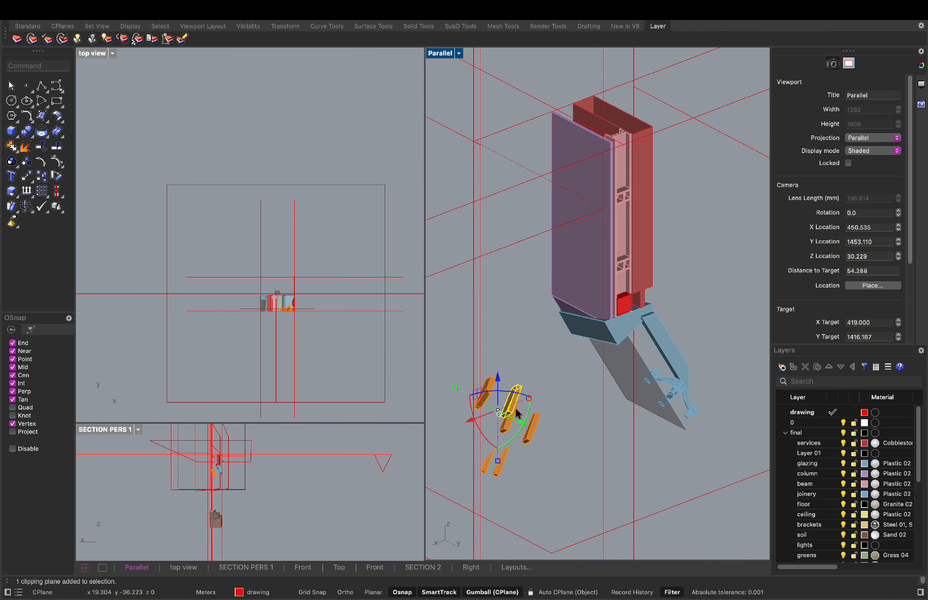
pyautogui.click(517, 413)
pyautogui.moveTo(770, 183)
pyautogui.mouseDown()
pyautogui.moveTo(688, 183)
pyautogui.moveTo(776, 184)
pyautogui.mouseUp()
pyautogui.scroll(10, 282, 298)
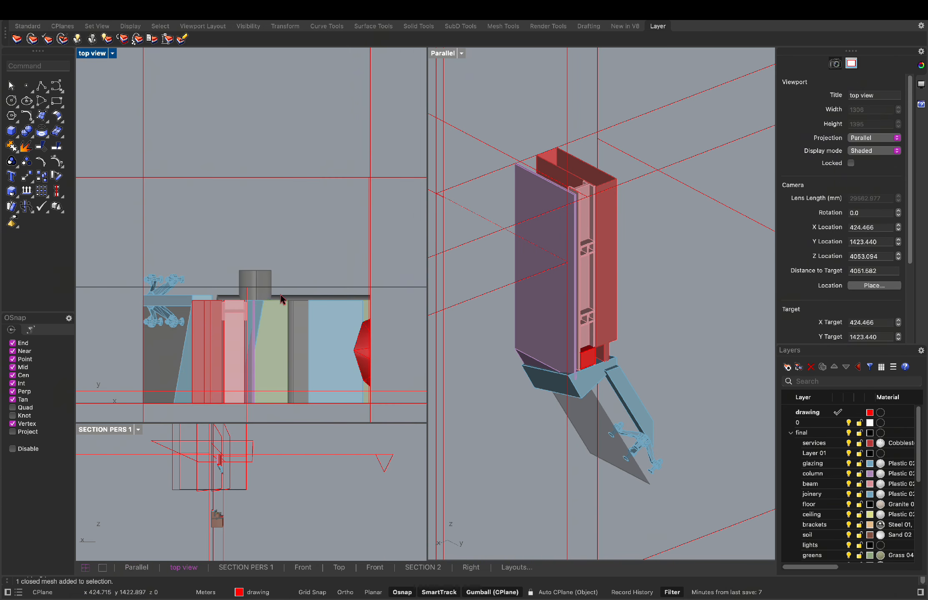
# Examine the clipped wall slice in the top view, the parallel view and the section perspective
pyautogui.moveTo(281, 296); pyautogui.dragTo(284, 292, button='right')
pyautogui.scroll(-12, 583, 292)
pyautogui.scroll(10, 584, 295)
pyautogui.moveTo(351, 291); pyautogui.dragTo(349, 259, button='right')
pyautogui.scroll(-5, 250, 473)
pyautogui.scroll(3, 259, 462)
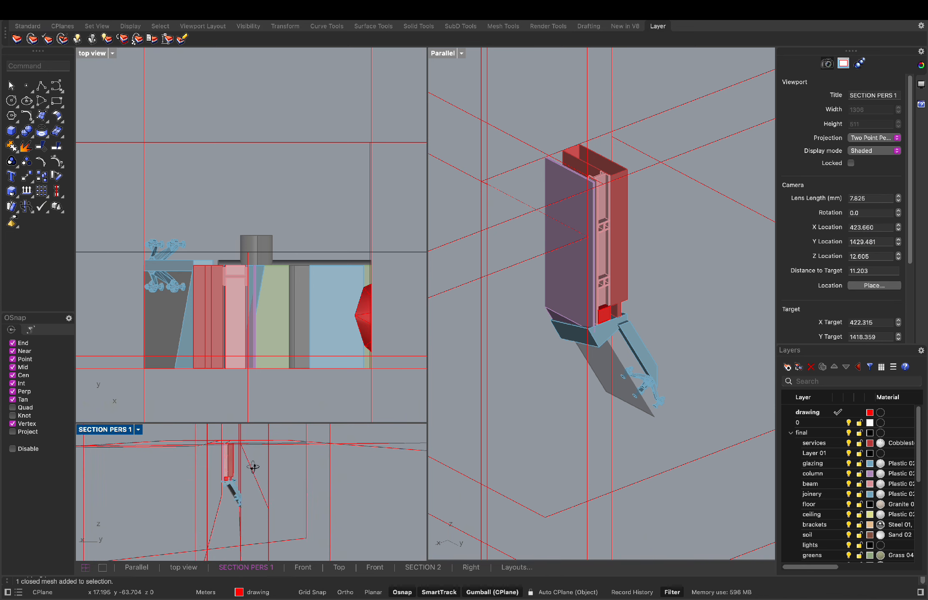
pyautogui.moveTo(253, 467); pyautogui.dragTo(256, 466, button='right')
pyautogui.moveTo(294, 389); pyautogui.dragTo(285, 385, button='right')
# Extend the top viewport over the section perspective viewport and inspect the clipping plane above the facade wall
pyautogui.moveTo(300, 423); pyautogui.dragTo(295, 572)
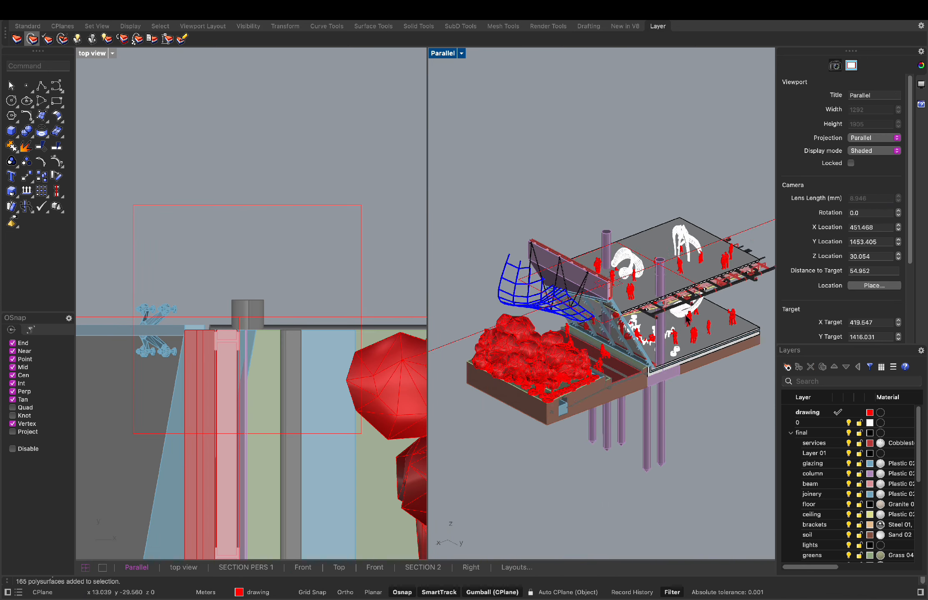
pyautogui.scroll(6, 625, 304)
pyautogui.click(634, 212)
pyautogui.click(596, 108)
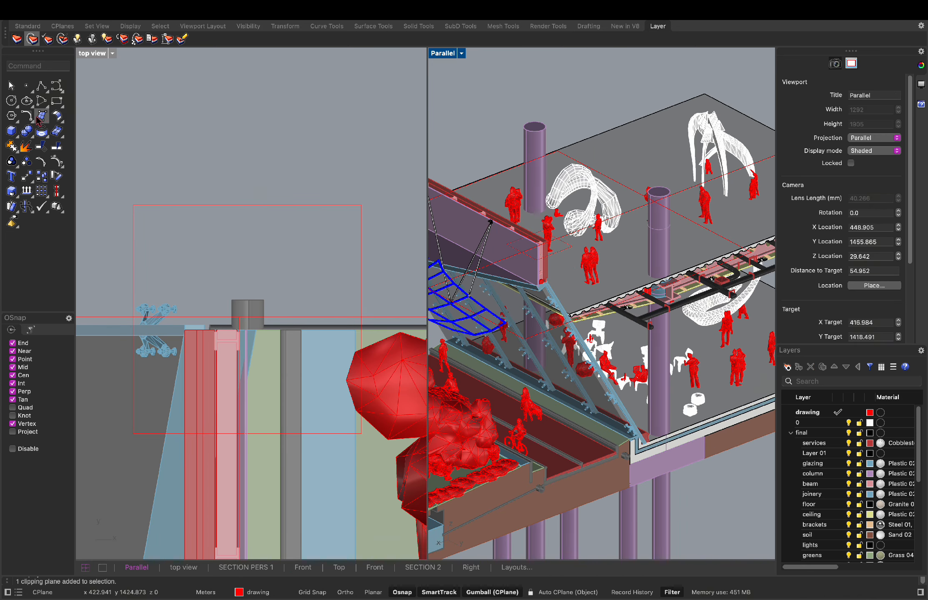
pyautogui.scroll(-2, 451, 298)
pyautogui.keyDown('shift'); pyautogui.moveTo(527, 287); pyautogui.dragTo(612, 294, button='right'); pyautogui.keyUp('shift')
pyautogui.press('Escape')
# Move the rectangle around the facade wall's end vertically in the parallel view
pyautogui.click(667, 310)
pyautogui.scroll(-6, 674, 249)
pyautogui.moveTo(641, 223)
pyautogui.mouseDown()
pyautogui.moveTo(639, 170)
pyautogui.moveTo(639, 219)
pyautogui.mouseUp()
pyautogui.press('Escape')
pyautogui.scroll(10, 652, 263)
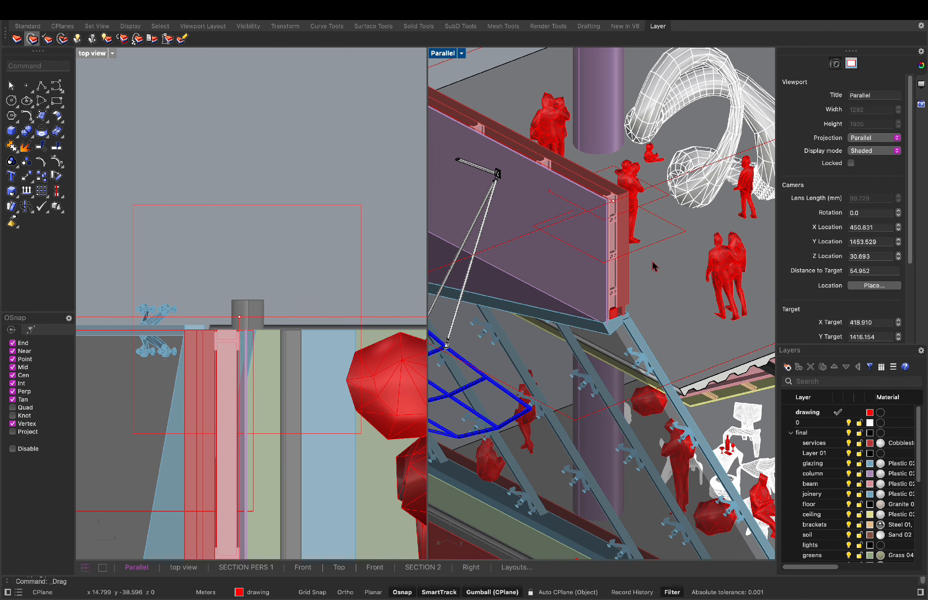
pyautogui.click(641, 236)
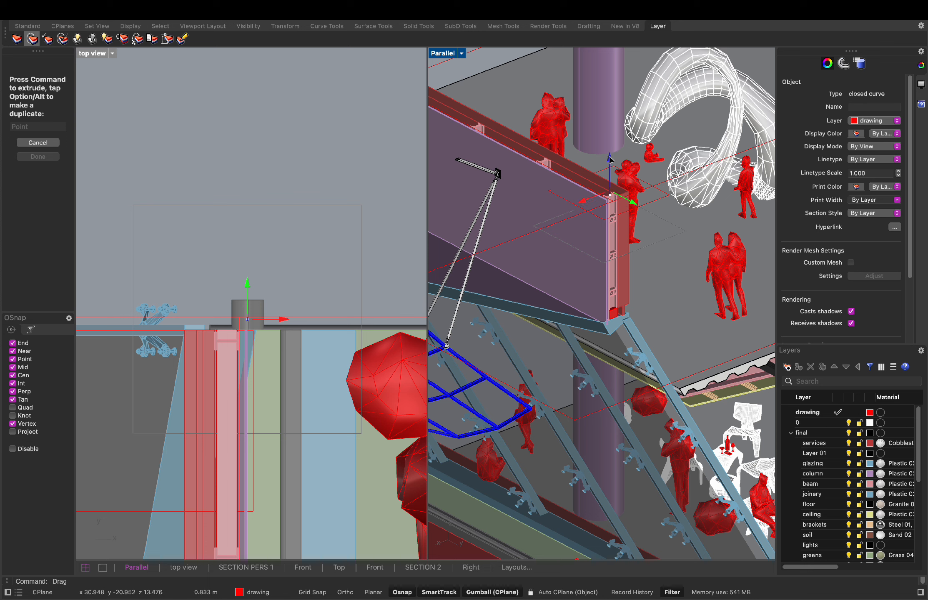
pyautogui.press('Escape')
pyautogui.scroll(5, 611, 203)
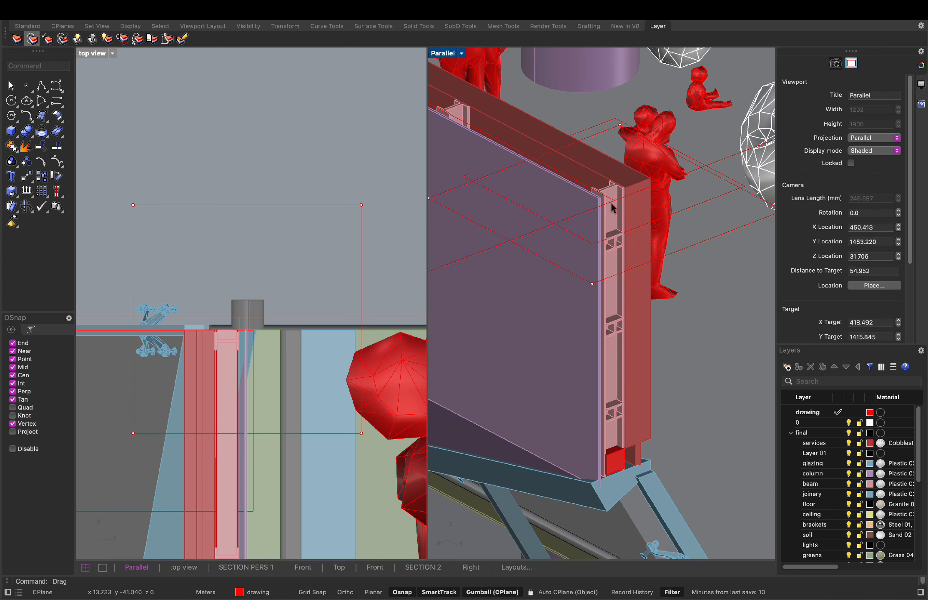
# Draw a new rectangle from corner to corner over the existing rectangle at the facade wall's end
pyautogui.click(56, 102)
pyautogui.scroll(2, 543, 207)
pyautogui.scroll(-2, 543, 208)
pyautogui.keyDown('shift'); pyautogui.moveTo(542, 214); pyautogui.dragTo(580, 228, button='right'); pyautogui.keyUp('shift')
pyautogui.click(466, 214)
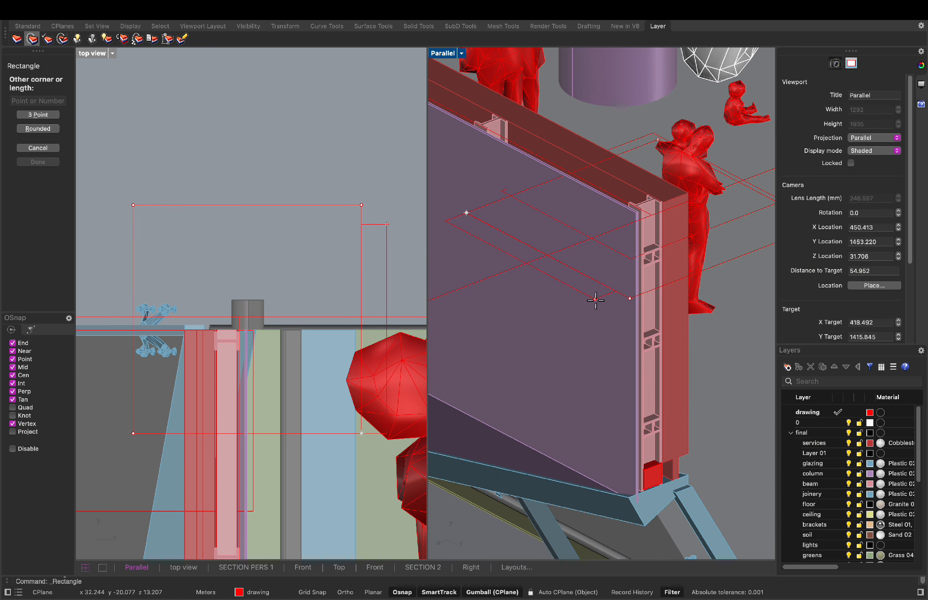
pyautogui.keyDown('shift'); pyautogui.moveTo(773, 231); pyautogui.dragTo(582, 245, button='right'); pyautogui.keyUp('shift')
pyautogui.click(726, 242)
pyautogui.scroll(-10, 734, 254)
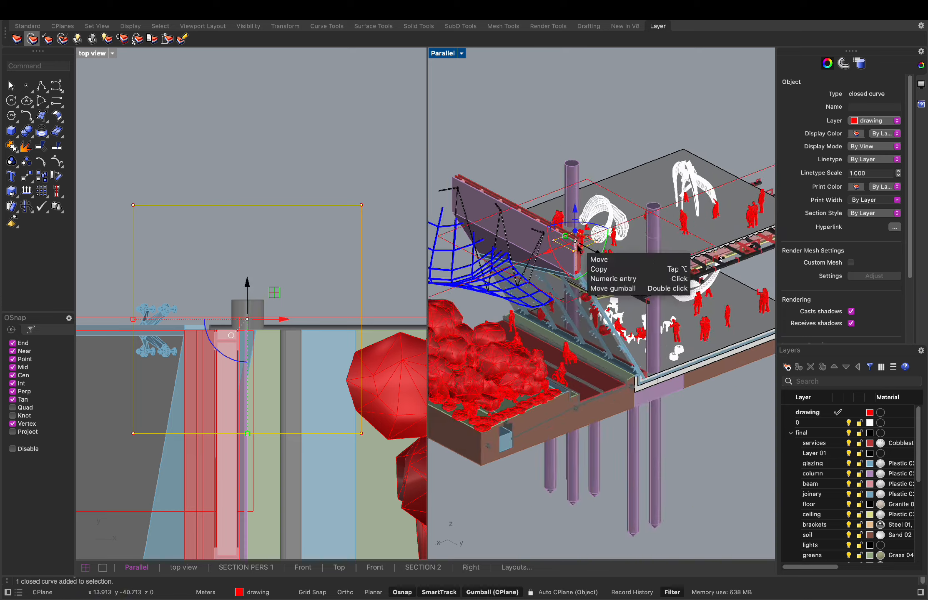
# Scale the rectangle outward until it reaches far beyond the facade and across the floors
pyautogui.scroll(-3, 581, 247)
pyautogui.moveTo(561, 235); pyautogui.dragTo(464, 175)
pyautogui.scroll(4, 592, 246)
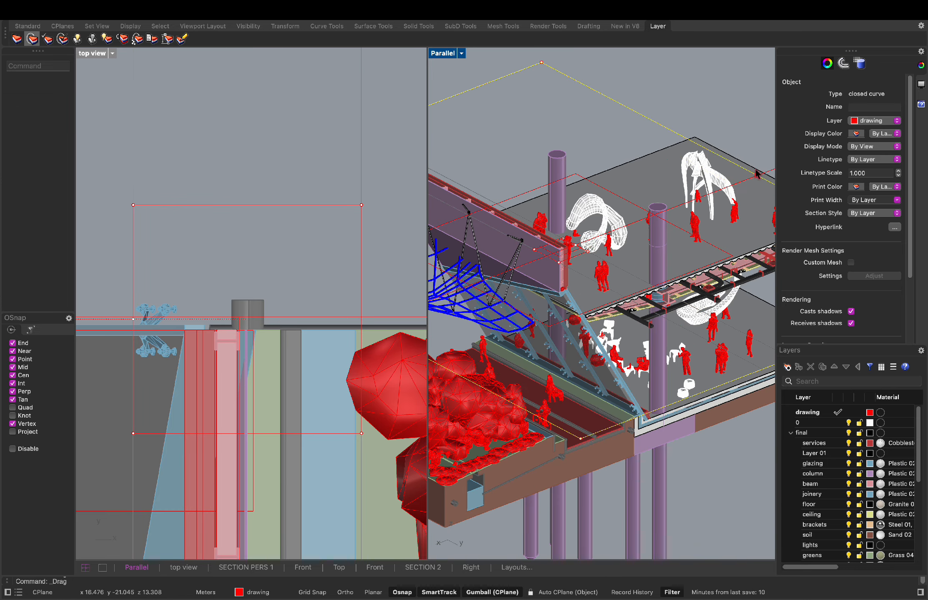
pyautogui.moveTo(757, 173); pyautogui.dragTo(756, 174)
pyautogui.scroll(-10, 733, 204)
pyautogui.press('Escape')
# Delete the horizontal clipping plane and fill the enlarged rectangle with a surface using planarSrf
pyautogui.scroll(3, 625, 242)
pyautogui.click(671, 229)
pyautogui.press('Delete')
pyautogui.moveTo(724, 242)
pyautogui.mouseDown(button='right')
pyautogui.moveTo(656, 216)
pyautogui.moveTo(714, 239)
pyautogui.mouseUp(button='right')
pyautogui.click(714, 240)
pyautogui.write('planarSrf')
pyautogui.press('Return')
# Try deleting a selected object near the new planar surface and undo the deletion
pyautogui.moveTo(720, 329); pyautogui.dragTo(715, 292, button='right')
pyautogui.scroll(10, 585, 201)
pyautogui.click(642, 180)
pyautogui.press('Delete')
pyautogui.moveTo(650, 211); pyautogui.dragTo(669, 263, button='right')
pyautogui.scroll(-3, 660, 208)
pyautogui.hotkey('ctrl', 'z')
pyautogui.scroll(-8, 179, 374)
pyautogui.press('Escape')
pyautogui.scroll(-8, 638, 252)
# Select the floor slabs and soil around the columns below the roof and delete them
pyautogui.click(736, 253)
pyautogui.click(757, 242)
pyautogui.scroll(-8, 697, 275)
pyautogui.moveTo(743, 387); pyautogui.dragTo(648, 240)
pyautogui.press('Delete')
pyautogui.scroll(8, 663, 255)
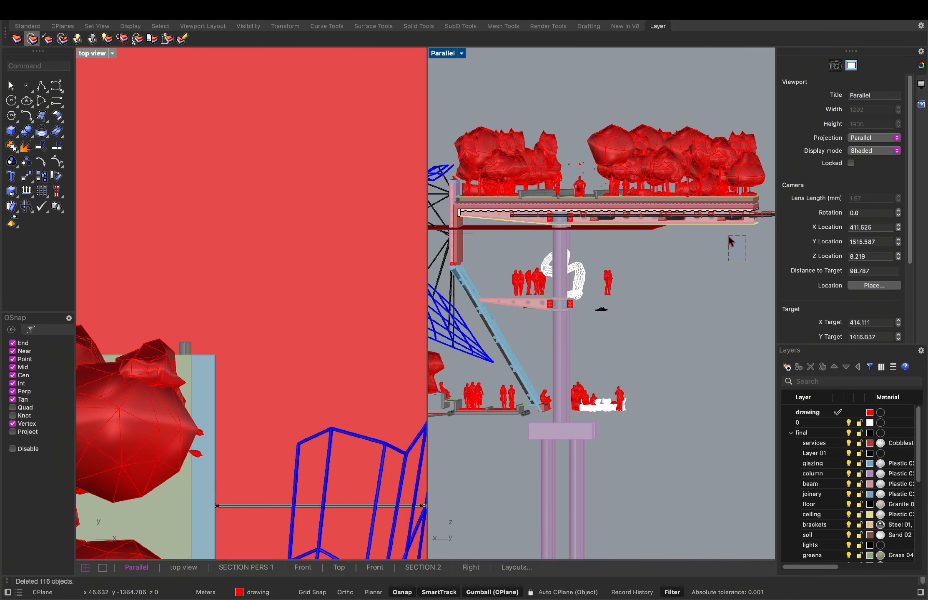
# Make layer 0 the current layer and turn off the drawing layer
pyautogui.moveTo(741, 221); pyautogui.dragTo(706, 216)
pyautogui.click(649, 246)
pyautogui.moveTo(649, 245); pyautogui.dragTo(652, 255, button='right')
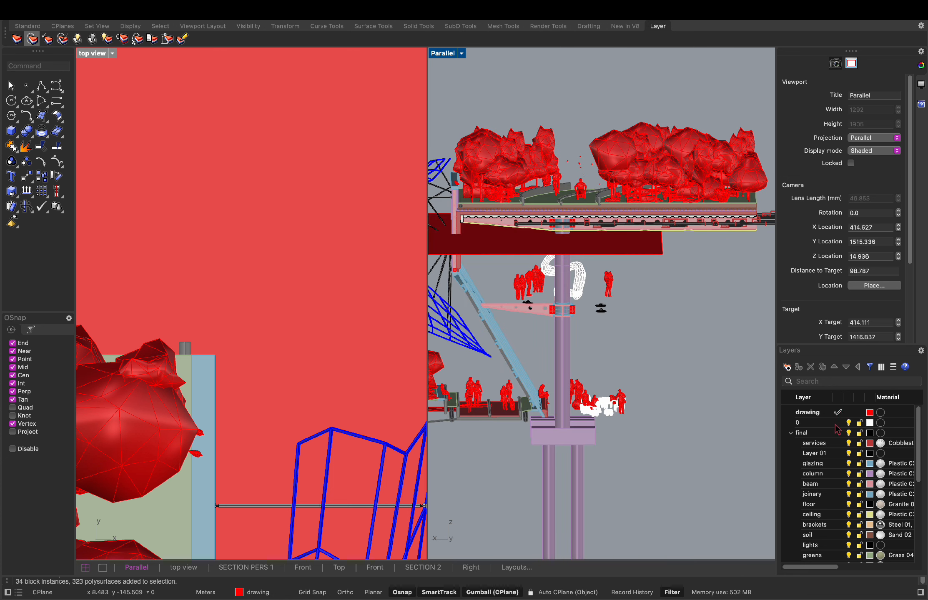
pyautogui.click(837, 423)
pyautogui.click(848, 412)
pyautogui.moveTo(533, 259)
pyautogui.mouseDown(button='right')
pyautogui.moveTo(598, 276)
pyautogui.moveTo(691, 282)
pyautogui.mouseUp(button='right')
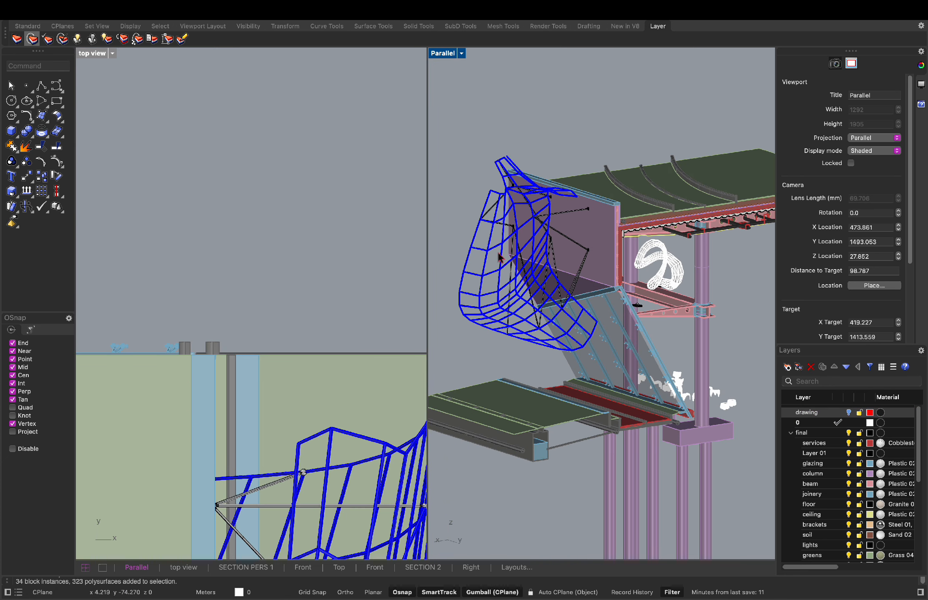
# Turn off the layers of the blue outer net structure and the black connection rods in front of the facade
pyautogui.click(498, 253)
pyautogui.scroll(-3, 862, 460)
pyautogui.click(552, 228)
pyautogui.click(591, 259)
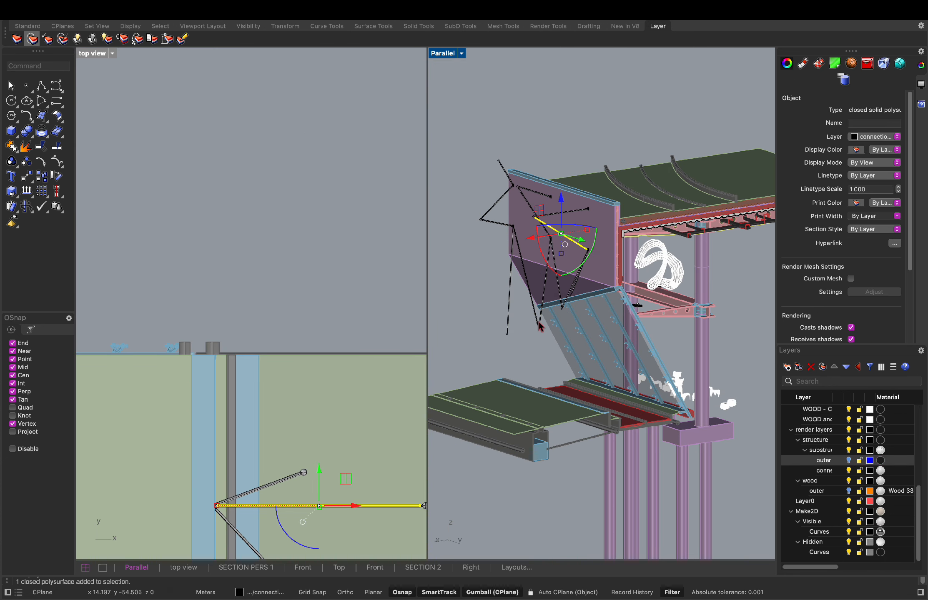
pyautogui.press('Escape')
pyautogui.scroll(10, 823, 495)
pyautogui.moveTo(916, 445); pyautogui.dragTo(907, 564)
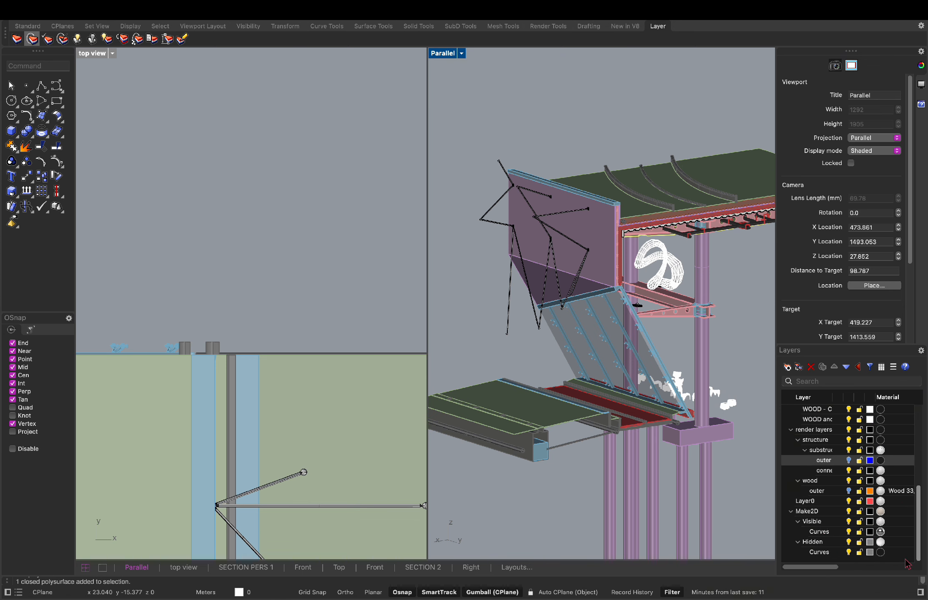
pyautogui.moveTo(684, 357); pyautogui.dragTo(659, 332, button='right')
# Show the drawing layer, assign the large planar surface to layer 0, and hide the drawing layer again
pyautogui.scroll(10, 869, 464)
pyautogui.click(848, 412)
pyautogui.click(656, 268)
pyautogui.click(873, 137)
pyautogui.click(859, 148)
pyautogui.click(848, 412)
pyautogui.click(743, 359)
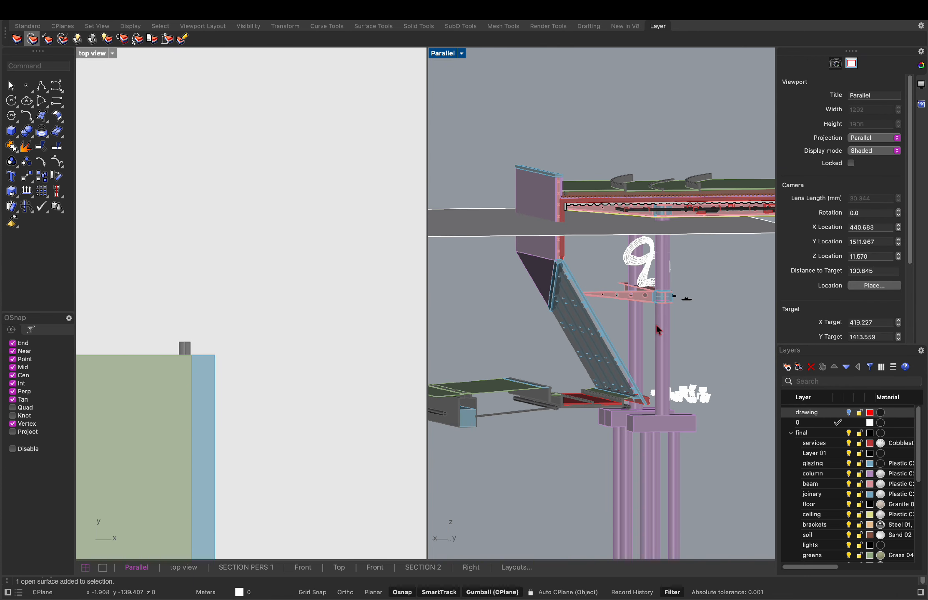
# Delete the piles, the pile caps and the column sections below the bracket beam
pyautogui.keyDown('shift'); pyautogui.moveTo(678, 413); pyautogui.dragTo(655, 338, button='right'); pyautogui.keyUp('shift')
pyautogui.scroll(-4, 656, 410)
pyautogui.moveTo(690, 459); pyautogui.dragTo(605, 369)
pyautogui.press('Delete')
pyautogui.moveTo(675, 336); pyautogui.dragTo(658, 333, button='right')
pyautogui.moveTo(667, 336); pyautogui.dragTo(625, 318)
pyautogui.press('Delete')
# Delete the remaining columns, the bracket beam and the white meshes below the roof slab
pyautogui.moveTo(679, 327); pyautogui.dragTo(663, 312, button='right')
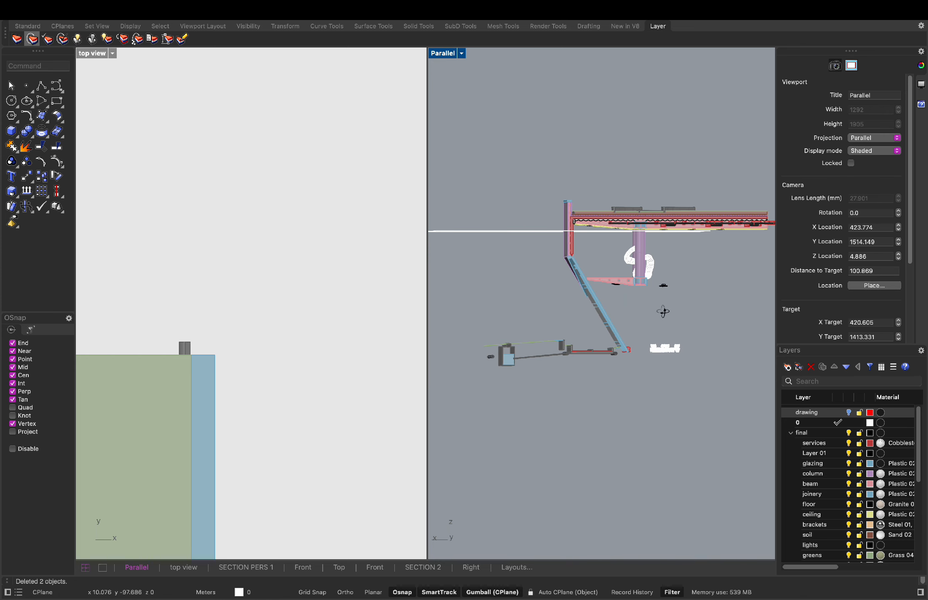
pyautogui.click(633, 263)
pyautogui.moveTo(633, 265); pyautogui.dragTo(657, 288, button='right')
pyautogui.scroll(5, 663, 300)
pyautogui.click(671, 333)
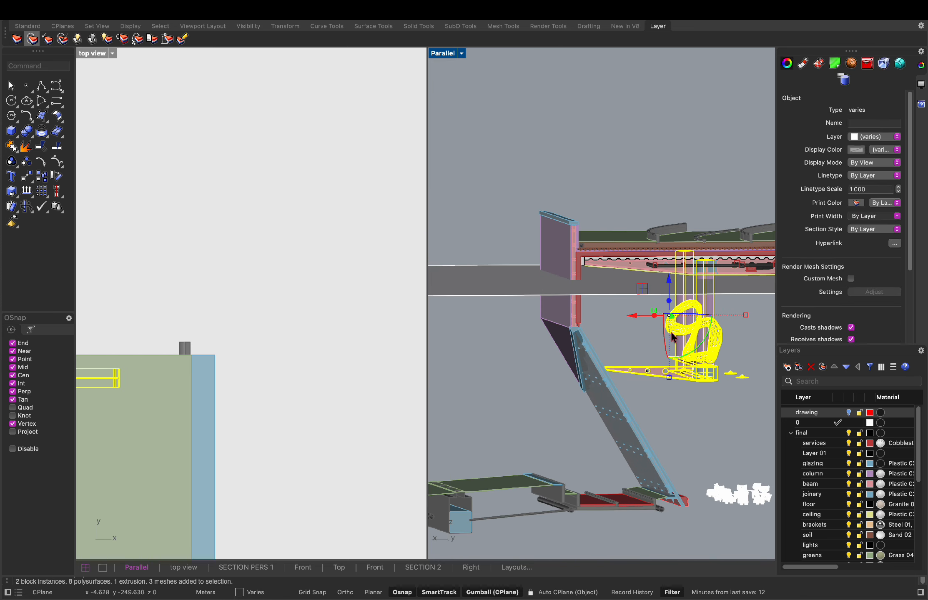
pyautogui.press('Delete')
pyautogui.scroll(-1, 683, 375)
pyautogui.moveTo(710, 398); pyautogui.dragTo(650, 360)
pyautogui.press('Delete')
# Delete the lower walkway pieces and the red beam at the foot of the inclined glazing
pyautogui.scroll(7, 649, 476)
pyautogui.moveTo(693, 511); pyautogui.dragTo(604, 480)
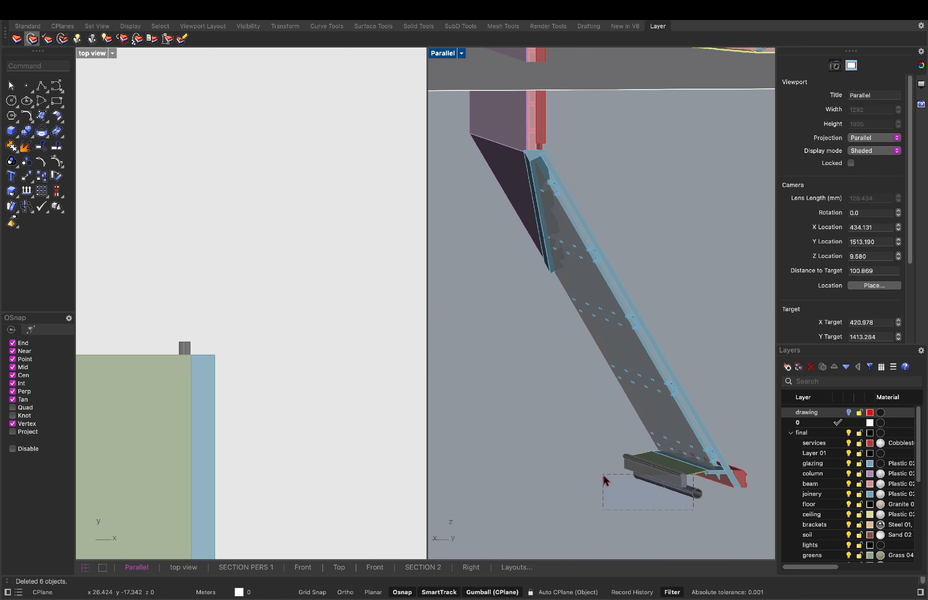
pyautogui.press('Delete')
pyautogui.click(738, 477)
pyautogui.press('Delete')
# Undo the last deletion and delete the leftover parts at the foot of the inclined glazing
pyautogui.scroll(-6, 722, 451)
pyautogui.moveTo(682, 334); pyautogui.dragTo(512, 203, button='right')
pyautogui.scroll(-5, 615, 321)
pyautogui.scroll(10, 649, 403)
pyautogui.press('super+z')
pyautogui.click(621, 403)
pyautogui.scroll(-5, 619, 401)
pyautogui.click(633, 434)
pyautogui.press('Delete')
pyautogui.scroll(-5, 599, 322)
pyautogui.scroll(-6, 566, 282)
# Pick Group09 among the overlapping objects at the vertical facade panel and ungroup it
pyautogui.press('super+a')
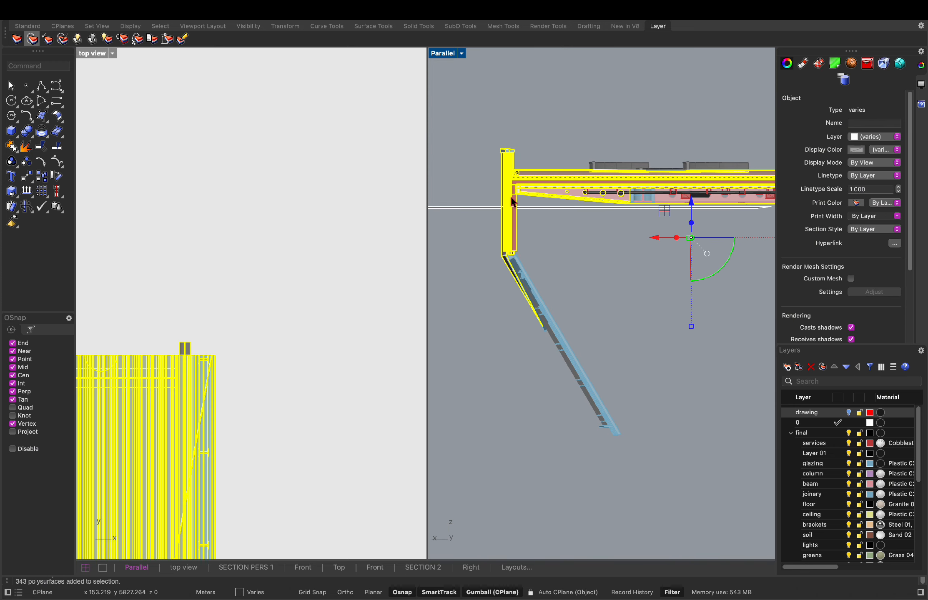
pyautogui.moveTo(605, 263); pyautogui.dragTo(553, 221, button='right')
pyautogui.press('Escape')
pyautogui.press('super+a')
pyautogui.press('Escape')
pyautogui.click(535, 229)
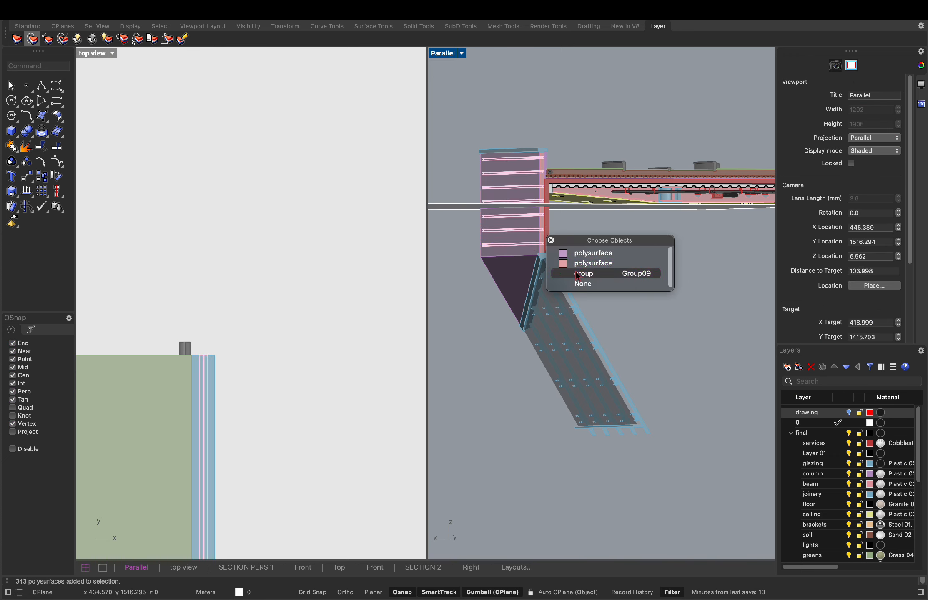
pyautogui.click(577, 273)
pyautogui.write('Ung')
# Switch the top view viewport to the Left view and delete the roof and upper facade polysurfaces above the cutting surface
pyautogui.moveTo(599, 262)
pyautogui.mouseDown(button='right')
pyautogui.moveTo(563, 225)
pyautogui.moveTo(601, 243)
pyautogui.mouseUp(button='right')
pyautogui.click(512, 199)
pyautogui.scroll(-10, 268, 356)
pyautogui.rightClick(92, 54)
pyautogui.moveTo(196, 307)
pyautogui.click(264, 349)
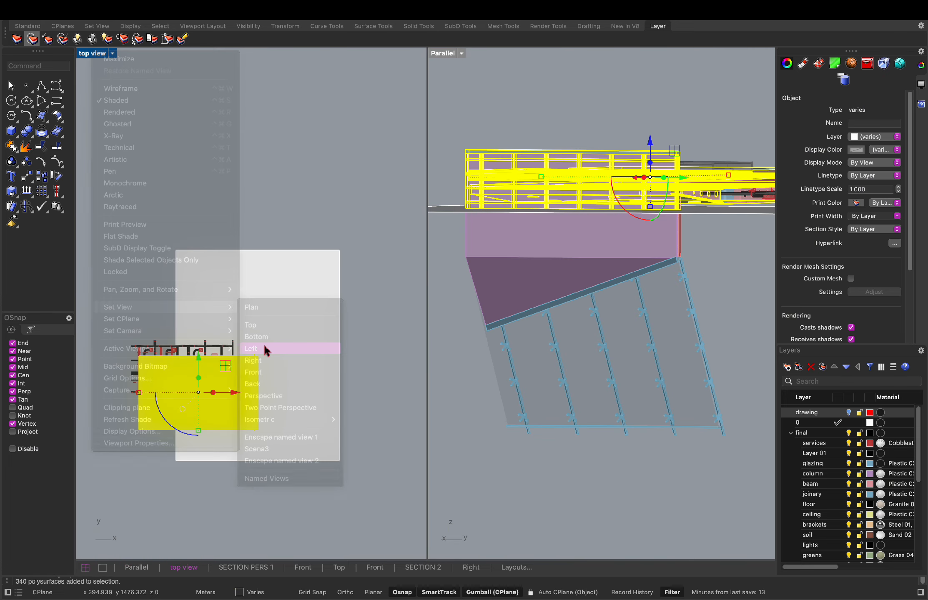
pyautogui.scroll(10, 402, 246)
pyautogui.moveTo(402, 246); pyautogui.dragTo(337, 309, button='right')
pyautogui.scroll(8, 342, 308)
pyautogui.scroll(-4, 599, 257)
pyautogui.press('Delete')
# Delete the remaining roof beams, floor pieces and block instances above the cutting surface
pyautogui.moveTo(599, 261); pyautogui.dragTo(628, 248, button='right')
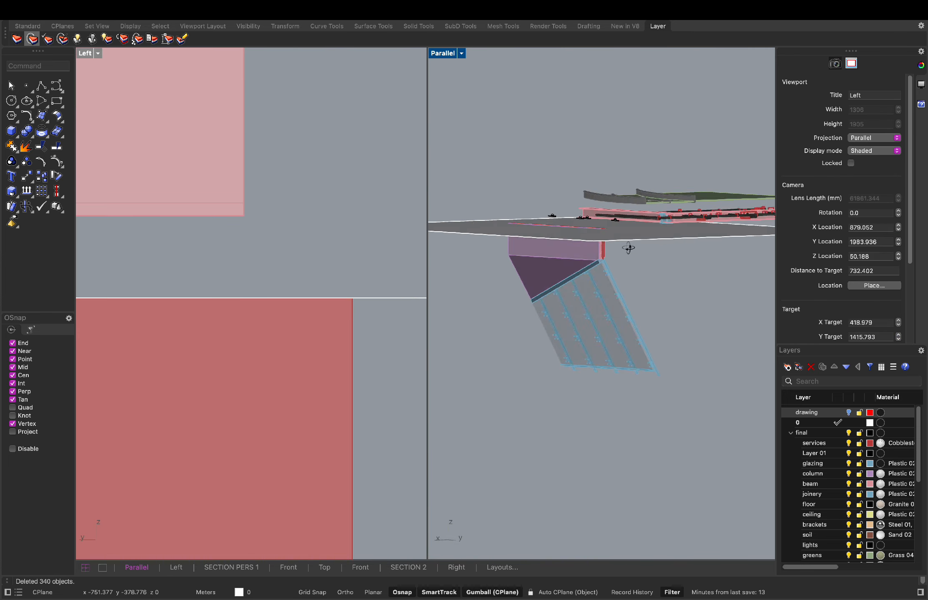
pyautogui.moveTo(604, 282); pyautogui.dragTo(638, 271, button='right')
pyautogui.moveTo(695, 204); pyautogui.dragTo(656, 241)
pyautogui.moveTo(650, 237); pyautogui.dragTo(683, 249, button='right')
pyautogui.scroll(-15, 341, 362)
pyautogui.moveTo(342, 363); pyautogui.dragTo(380, 350, button='right')
pyautogui.scroll(4, 381, 350)
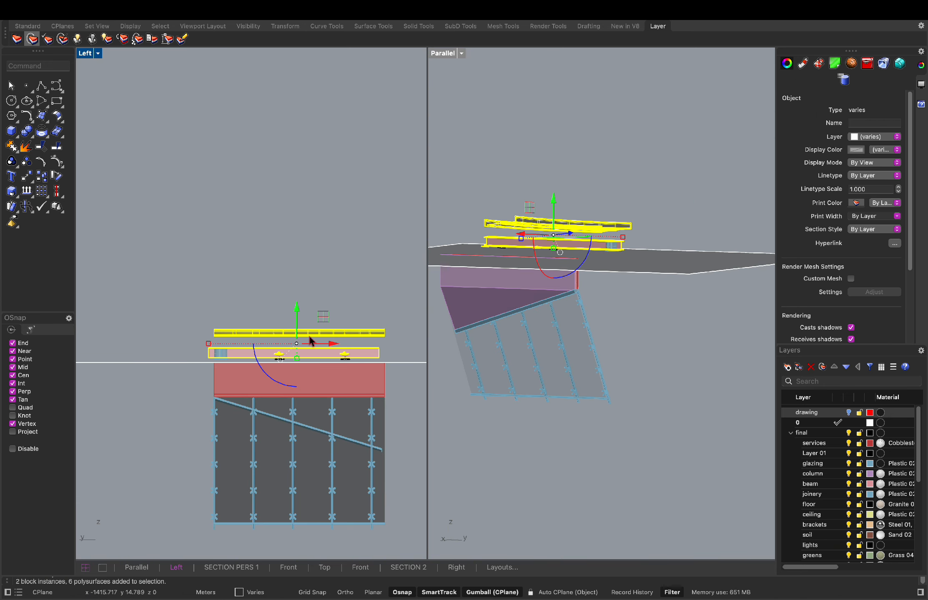
pyautogui.press('Delete')
pyautogui.moveTo(592, 271); pyautogui.dragTo(603, 255, button='right')
pyautogui.scroll(4, 328, 344)
pyautogui.moveTo(153, 341); pyautogui.dragTo(152, 340)
pyautogui.press('Delete')
# Delete the cutting surface and maximize the Parallel viewport
pyautogui.scroll(6, 346, 369)
pyautogui.moveTo(382, 367); pyautogui.dragTo(320, 354)
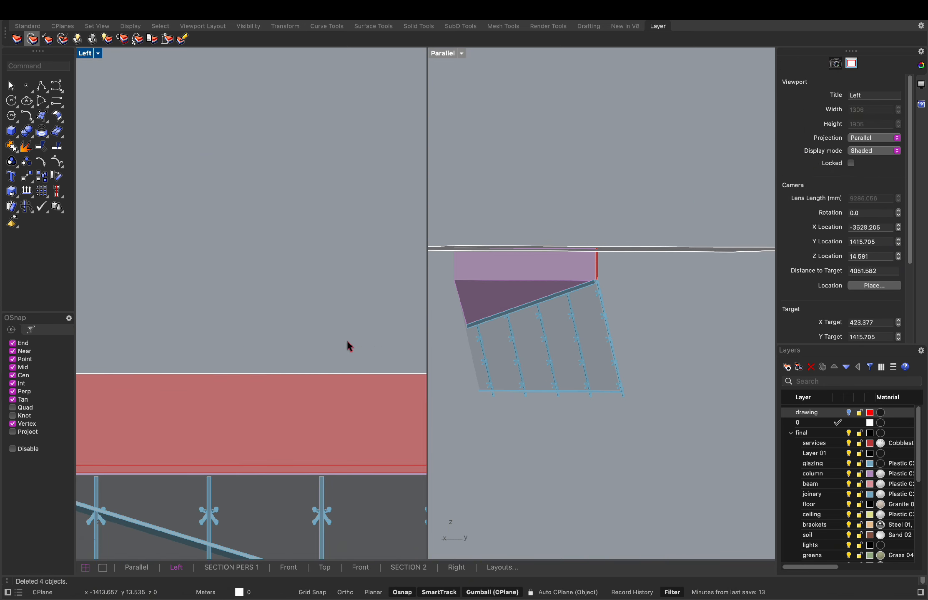
pyautogui.scroll(15, 515, 326)
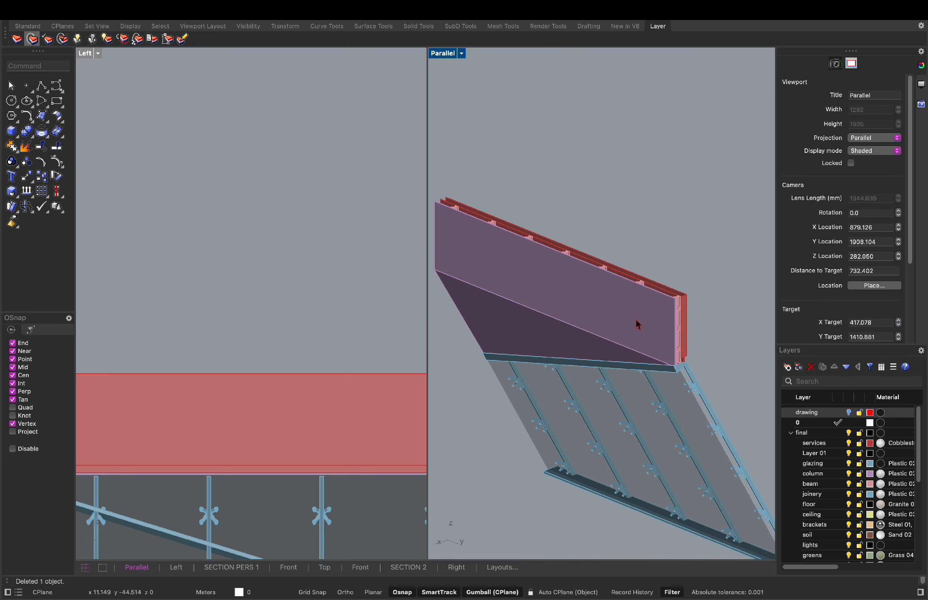
pyautogui.doubleClick(453, 56)
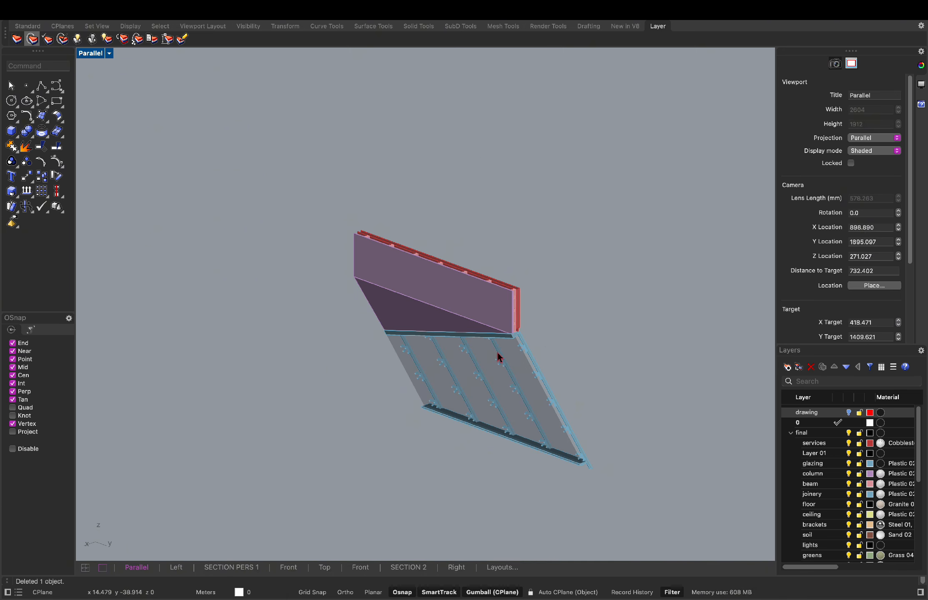
# Undo the deletion of the cutting surface and lower the surface so it crosses the inclined glazing
pyautogui.press('super+z')
pyautogui.press('super+z')
pyautogui.press('super+z')
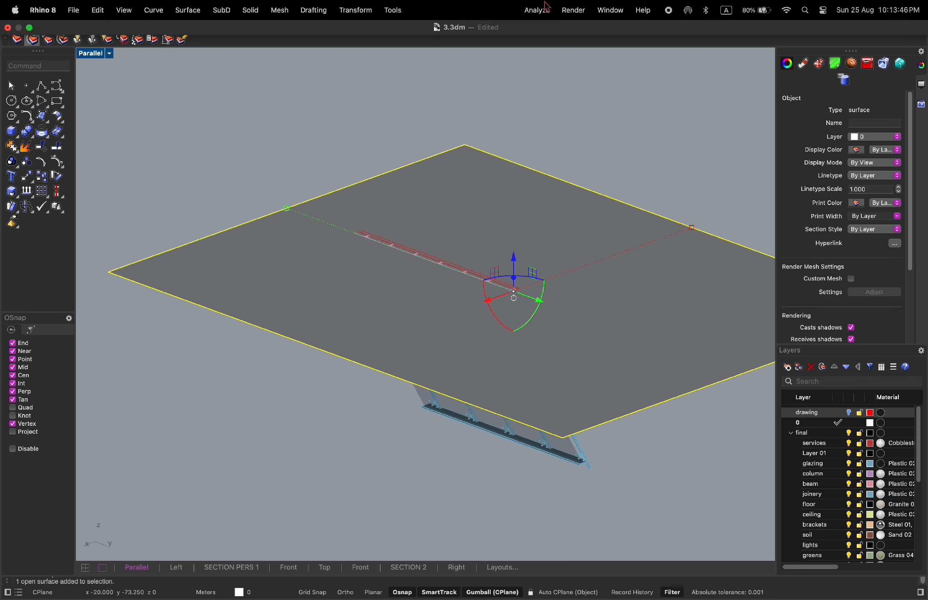
pyautogui.moveTo(514, 263); pyautogui.dragTo(728, 353)
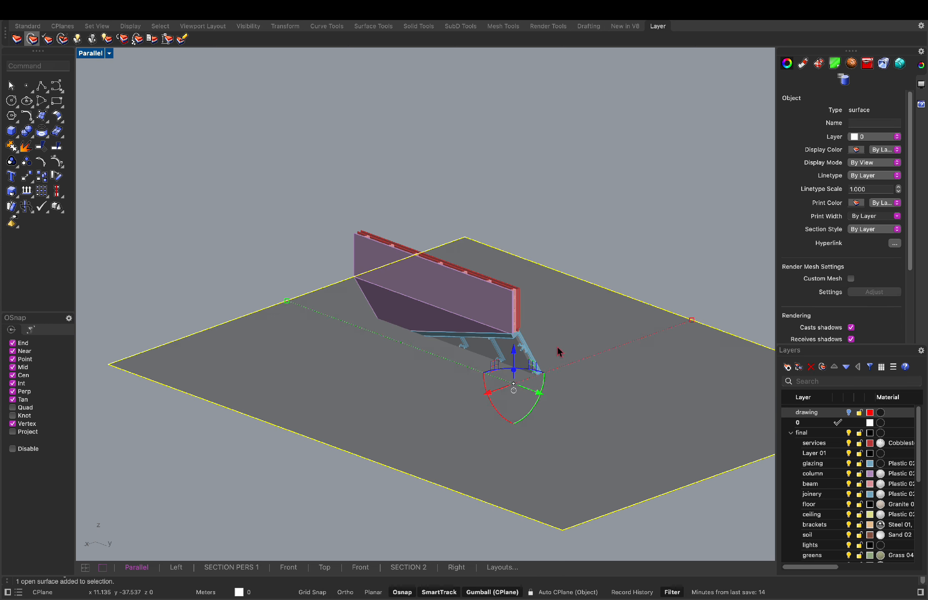
pyautogui.moveTo(557, 348); pyautogui.dragTo(506, 327, button='right')
# Split the inclined glazing and its framing with the horizontal cutting surface
pyautogui.click(613, 391)
pyautogui.write('split')
pyautogui.press('Return')
pyautogui.click(448, 378)
pyautogui.moveTo(448, 377); pyautogui.dragTo(480, 360, button='right')
pyautogui.scroll(6, 458, 265)
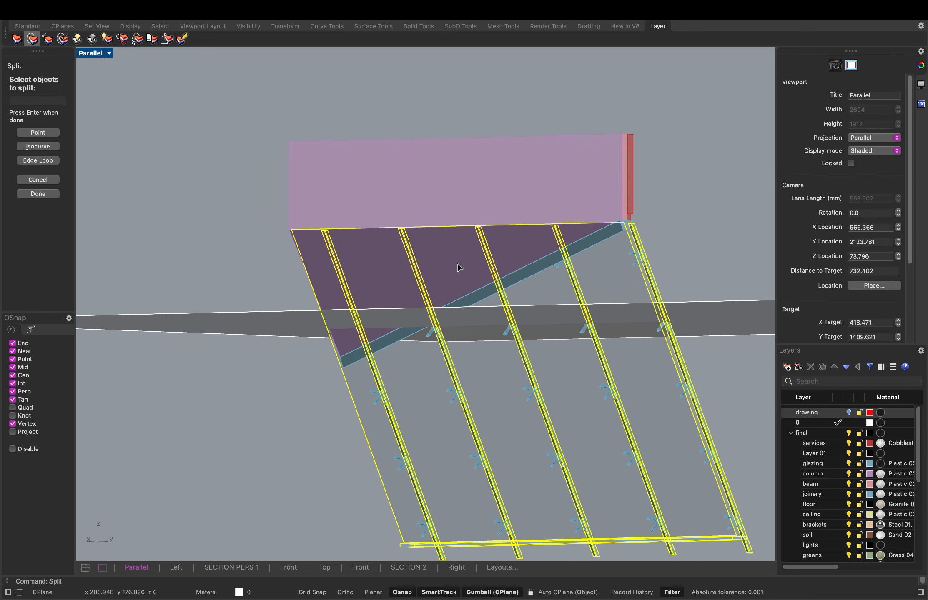
pyautogui.scroll(-6, 457, 267)
pyautogui.moveTo(528, 342); pyautogui.dragTo(579, 341, button='right')
pyautogui.press('Return')
pyautogui.click(579, 344)
pyautogui.press('Return')
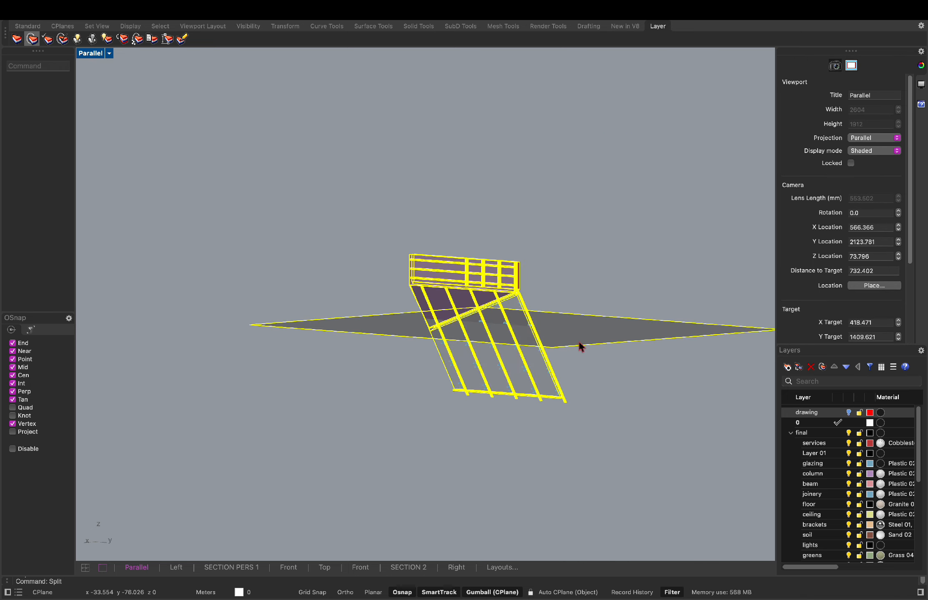
# Ungroup the split glazing and delete the glass, frames and fittings below the cutting surface
pyautogui.click(420, 375)
pyautogui.moveTo(421, 375); pyautogui.dragTo(582, 380, button='right')
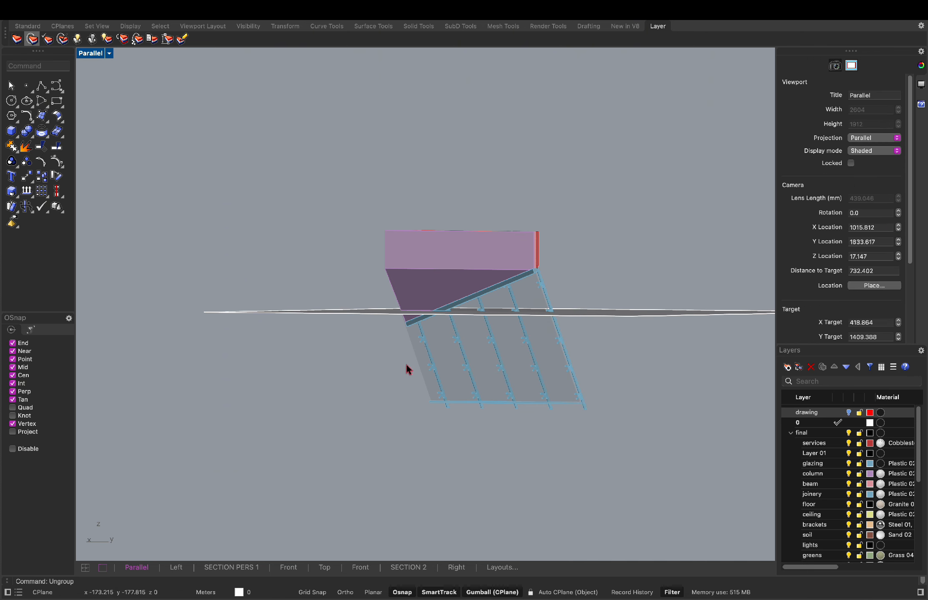
pyautogui.moveTo(581, 368); pyautogui.dragTo(408, 361)
pyautogui.press('super+z')
pyautogui.moveTo(653, 420); pyautogui.dragTo(313, 338)
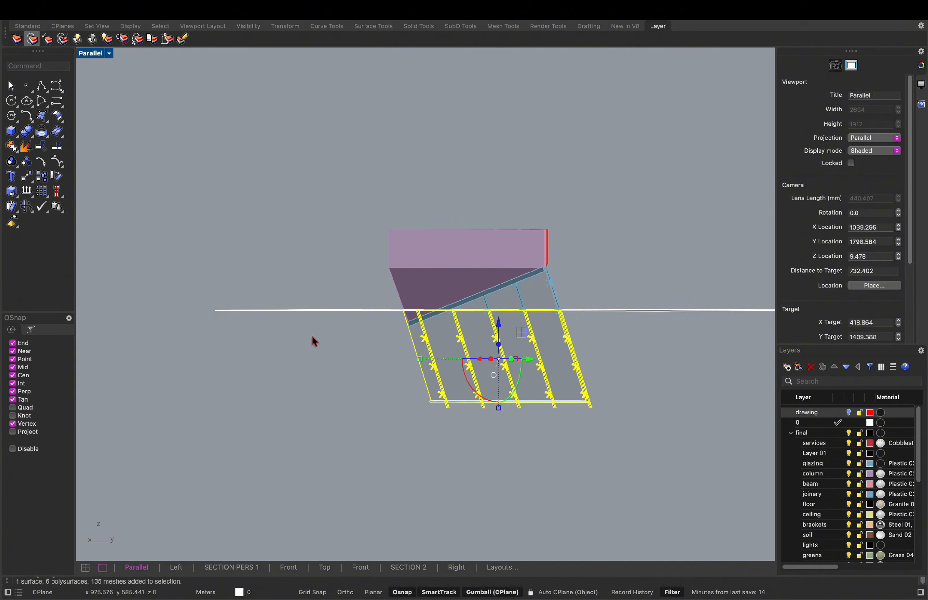
pyautogui.moveTo(523, 360); pyautogui.dragTo(555, 361, button='right')
pyautogui.press('Delete')
# Restore the two-viewport layout, clear the selection of fittings and delete the horizontal cutting surface
pyautogui.moveTo(556, 362); pyautogui.dragTo(420, 320)
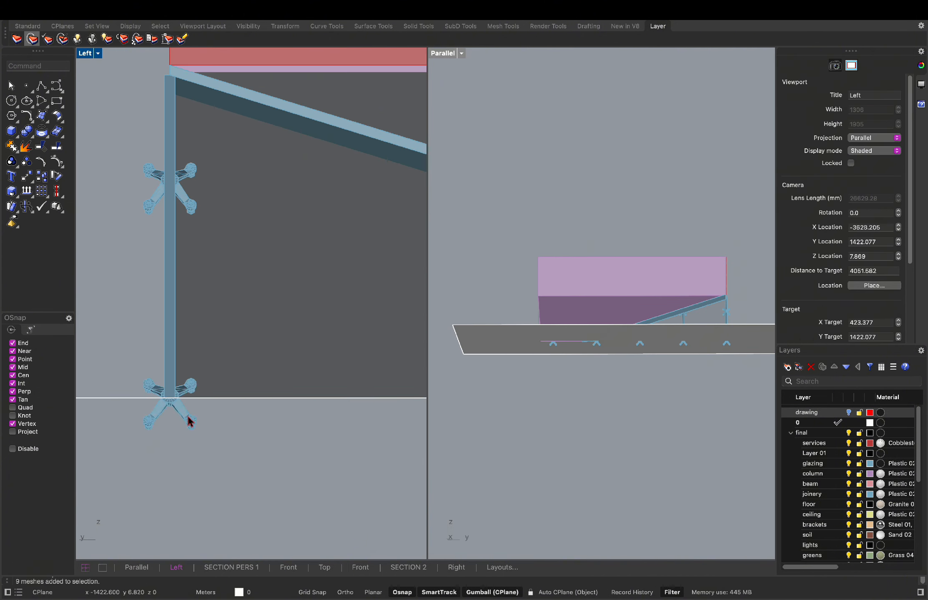
pyautogui.click(191, 420)
pyautogui.scroll(-12, 225, 413)
pyautogui.moveTo(375, 375); pyautogui.dragTo(146, 366, button='right')
pyautogui.press('Escape')
pyautogui.moveTo(750, 366); pyautogui.dragTo(687, 374, button='right')
pyautogui.click(721, 375)
pyautogui.press('Delete')
# Inspect the spider fittings and mullions along the cut lower edge of the glazing in both viewports
pyautogui.scroll(7, 698, 371)
pyautogui.scroll(16, 627, 393)
pyautogui.scroll(-10, 627, 392)
pyautogui.moveTo(628, 388); pyautogui.dragTo(655, 385, button='right')
pyautogui.scroll(-6, 336, 307)
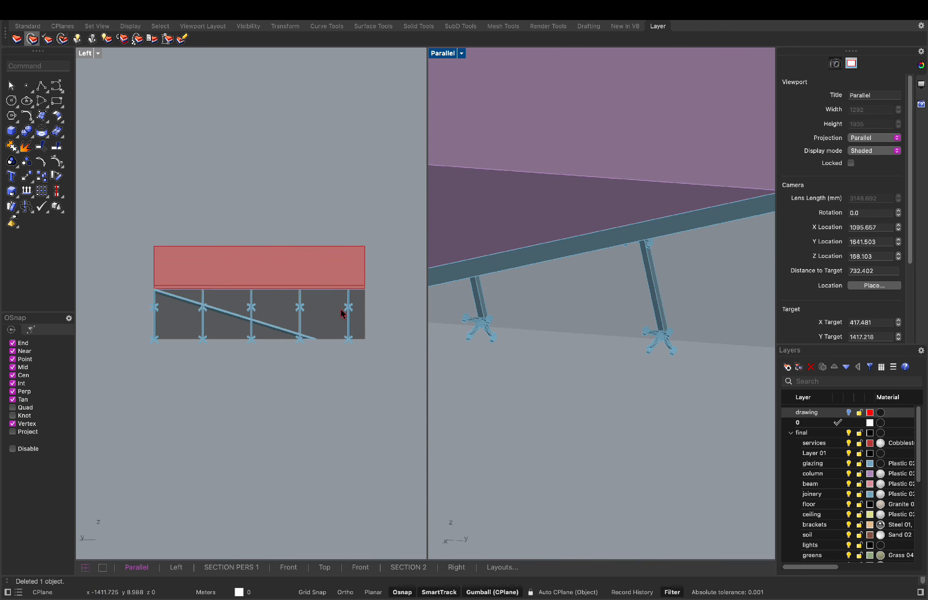
pyautogui.moveTo(340, 311); pyautogui.dragTo(200, 301, button='right')
pyautogui.scroll(-8, 733, 308)
pyautogui.moveTo(738, 314); pyautogui.dragTo(707, 302, button='right')
pyautogui.scroll(17, 650, 319)
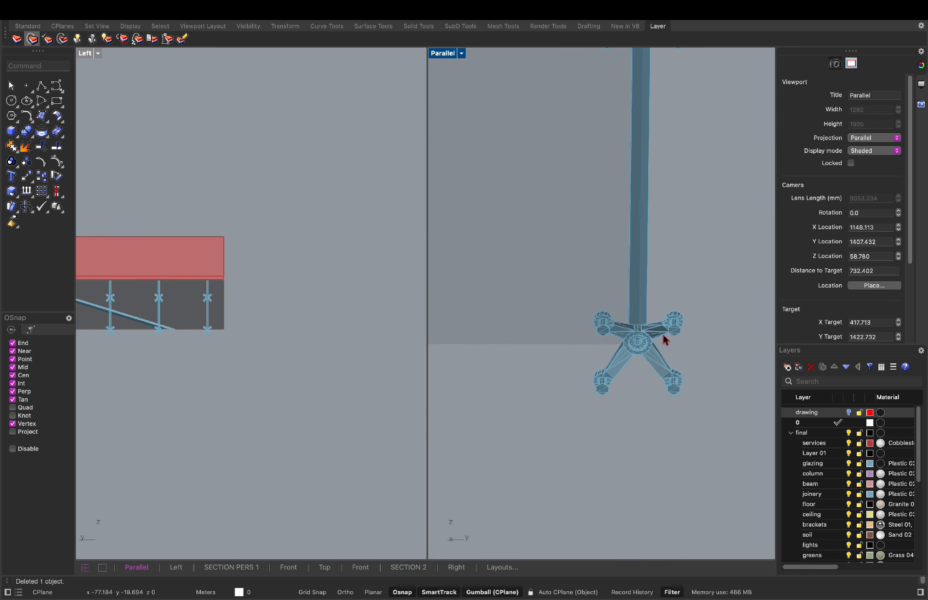
pyautogui.scroll(-15, 658, 333)
pyautogui.scroll(-11, 410, 331)
pyautogui.scroll(20, 288, 320)
pyautogui.scroll(-8, 637, 329)
pyautogui.moveTo(625, 319); pyautogui.dragTo(537, 330, button='right')
pyautogui.scroll(-8, 290, 278)
pyautogui.moveTo(417, 287); pyautogui.dragTo(179, 296, button='right')
pyautogui.scroll(-4, 291, 278)
pyautogui.moveTo(600, 269); pyautogui.dragTo(632, 242, button='right')
pyautogui.scroll(5, 598, 243)
# Set the Parallel viewport to the NE isometric view, zoom to the selected facade panel and maximize the viewport
pyautogui.press('Return')
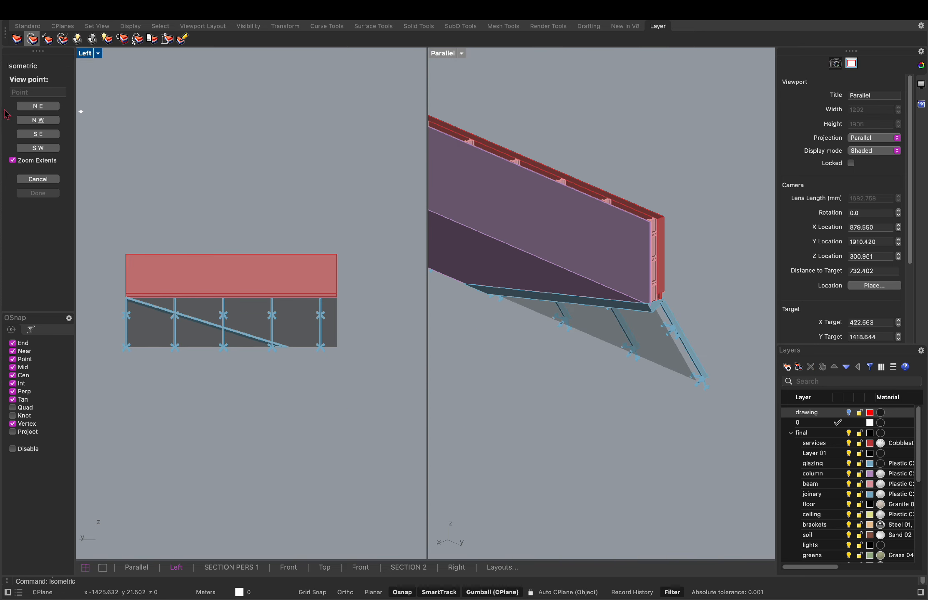
pyautogui.click(39, 106)
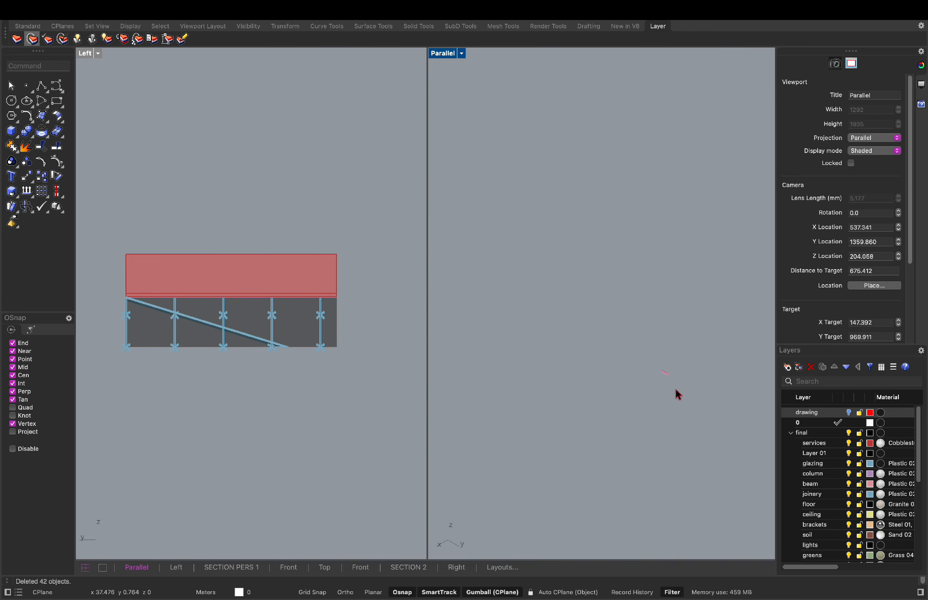
pyautogui.scroll(10, 677, 394)
pyautogui.click(574, 290)
pyautogui.write('zs')
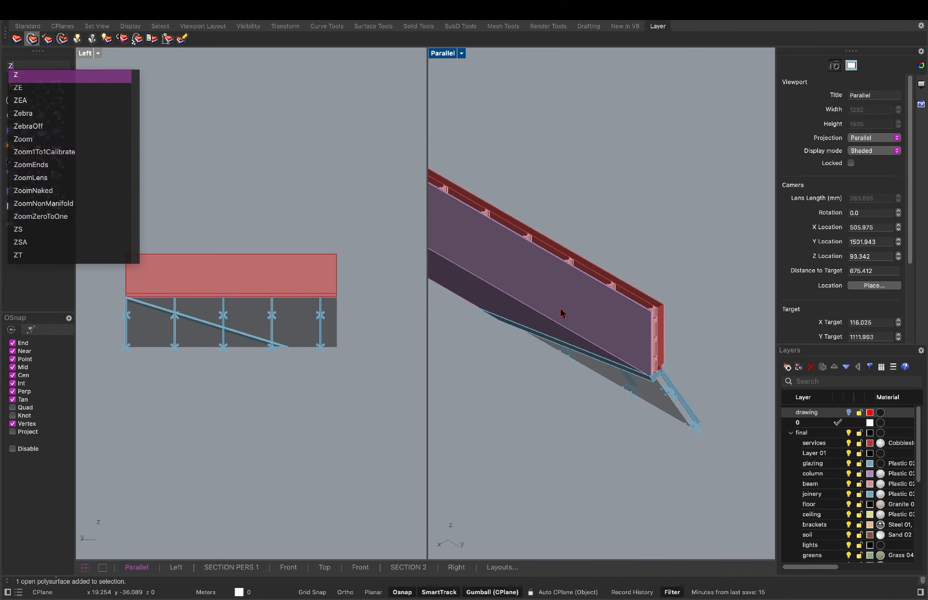
pyautogui.press('Return')
pyautogui.moveTo(566, 310); pyautogui.dragTo(683, 267, button='right')
pyautogui.scroll(-1, 600, 266)
pyautogui.doubleClick(443, 53)
pyautogui.moveTo(436, 109); pyautogui.dragTo(512, 223, button='right')
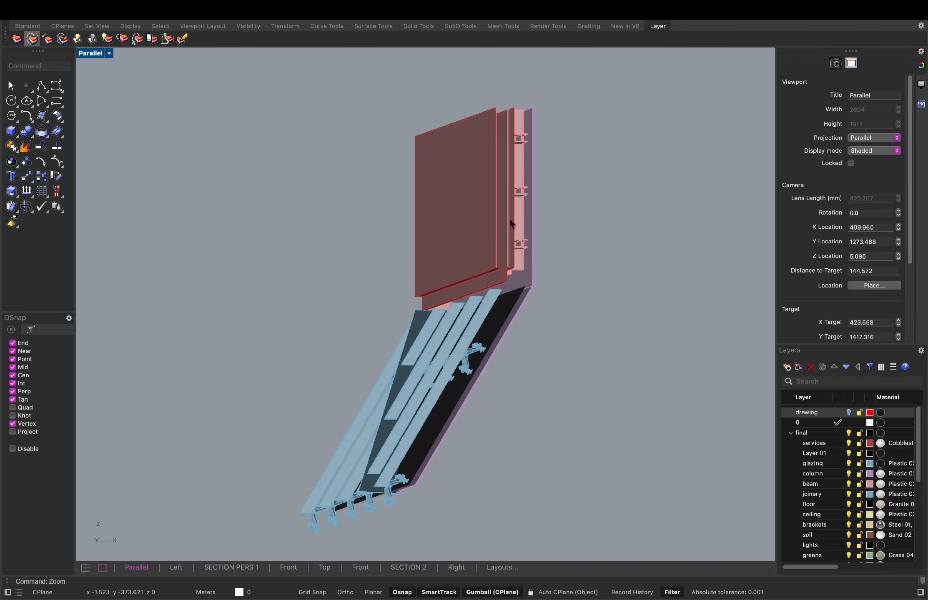
# Try to cap the open polysurface of the red services panel
pyautogui.scroll(5, 511, 223)
pyautogui.click(471, 254)
pyautogui.moveTo(470, 254); pyautogui.dragTo(667, 269, button='right')
pyautogui.scroll(-6, 485, 265)
pyautogui.press('Escape')
pyautogui.click(519, 208)
pyautogui.write('cap')
pyautogui.press('Return')
pyautogui.moveTo(508, 194); pyautogui.dragTo(616, 226, button='right')
pyautogui.press('Escape')
pyautogui.click(415, 214)
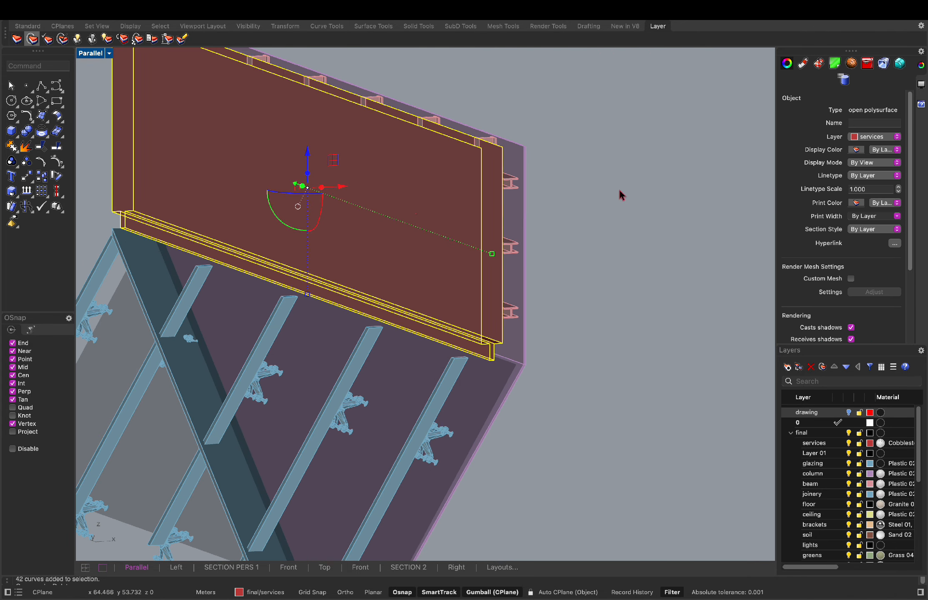
# Trace a closed polyline around the open end profile of the red services panel
pyautogui.click(39, 89)
pyautogui.scroll(2, 510, 157)
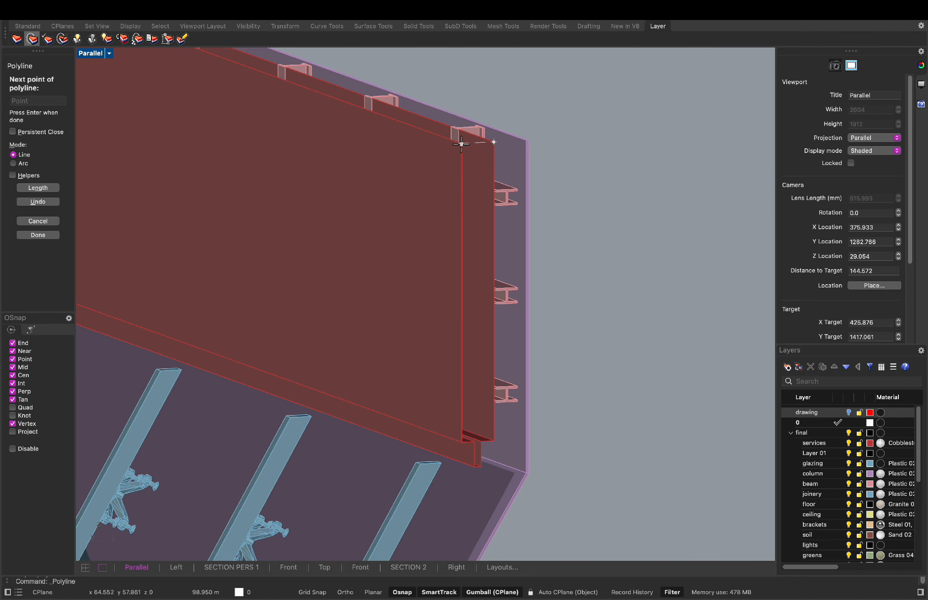
pyautogui.scroll(2, 461, 425)
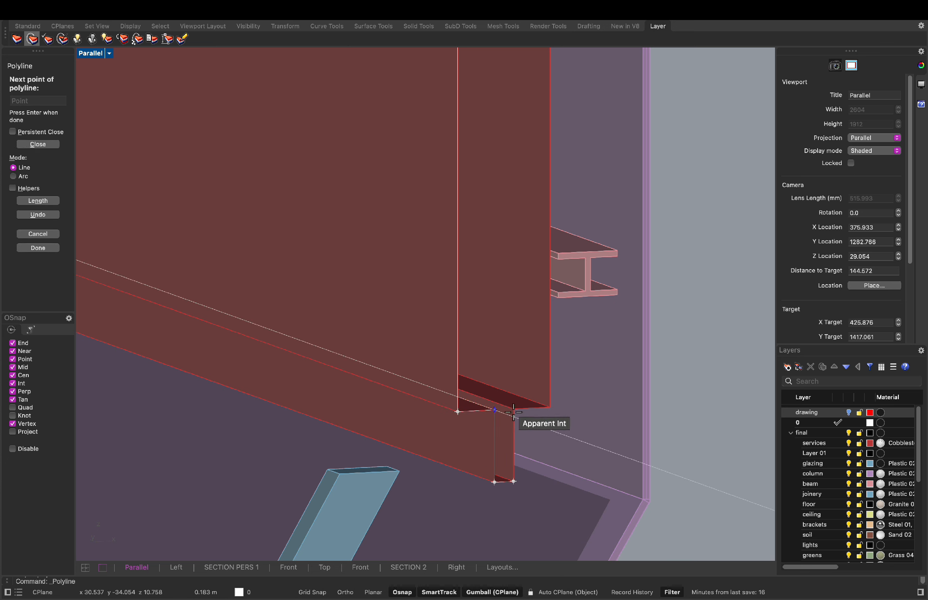
pyautogui.moveTo(538, 398); pyautogui.dragTo(538, 211, button='right')
pyautogui.click(869, 120)
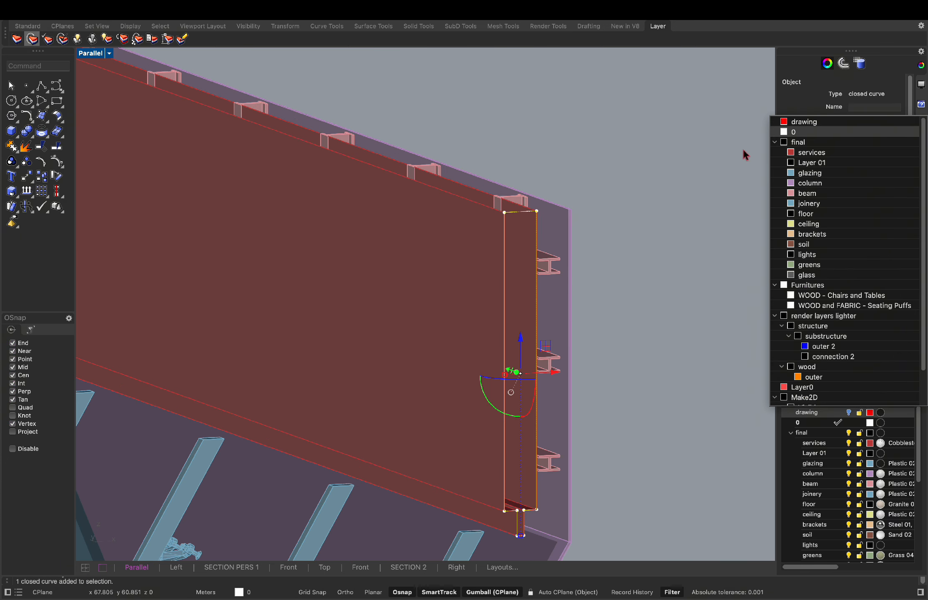
pyautogui.click(743, 150)
# Fill the end profile with a planar surface and assign that surface to the services layer
pyautogui.write('PlanarSrf')
pyautogui.press('Return')
pyautogui.click(525, 250)
pyautogui.click(869, 136)
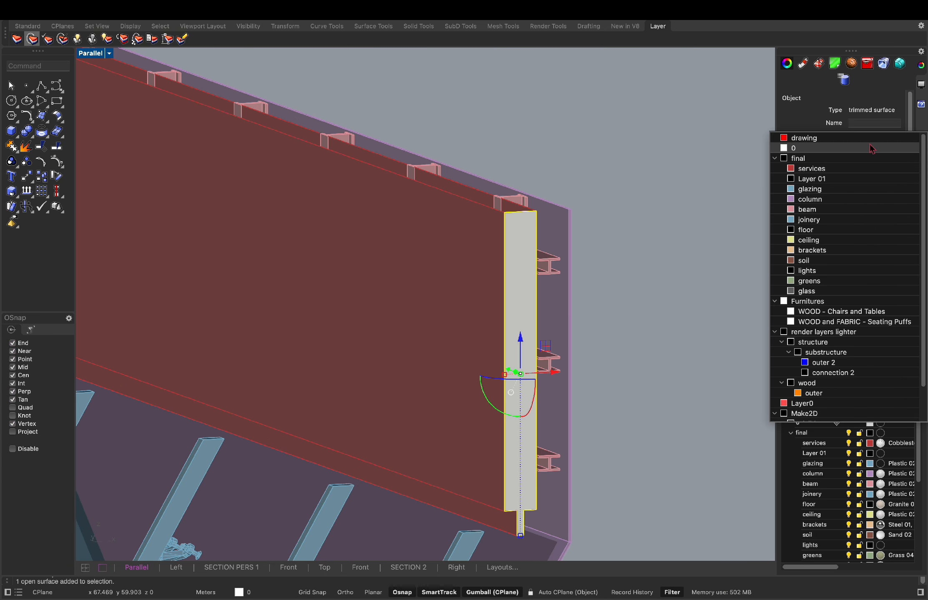
pyautogui.click(833, 170)
pyautogui.click(610, 213)
# Draw a rectangle across the open top of the red services panel and fill it with a planar surface
pyautogui.scroll(-6, 611, 213)
pyautogui.moveTo(610, 213); pyautogui.dragTo(671, 235, button='right')
pyautogui.scroll(10, 268, 86)
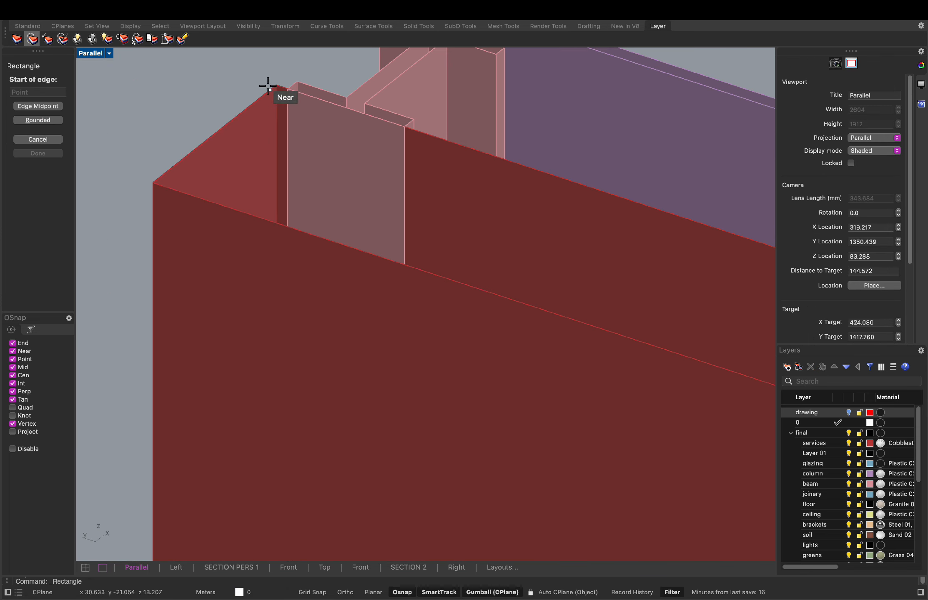
pyautogui.click(155, 181)
pyautogui.scroll(-10, 271, 189)
pyautogui.scroll(10, 590, 250)
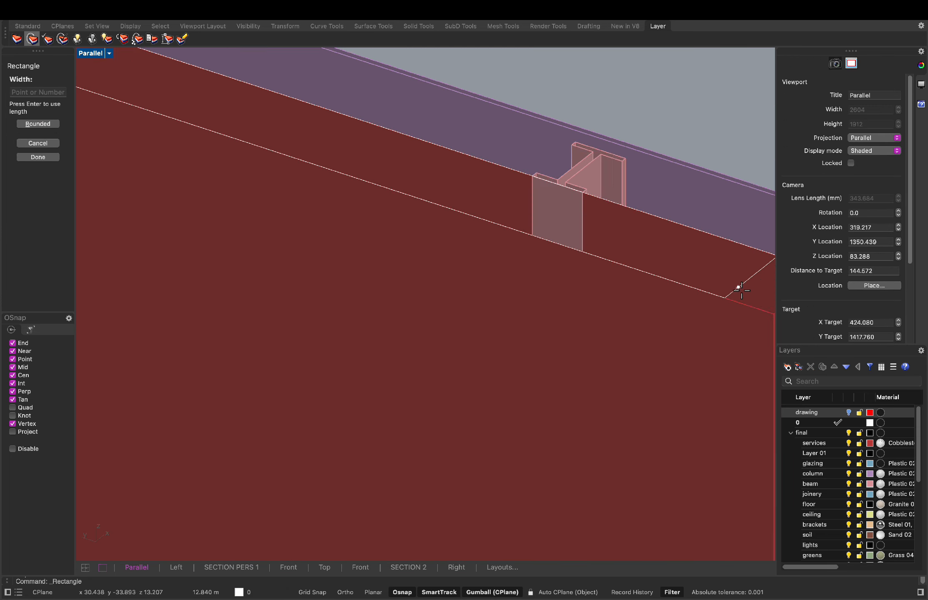
pyautogui.keyDown('shift'); pyautogui.moveTo(735, 287); pyautogui.dragTo(511, 240, button='right'); pyautogui.keyUp('shift')
pyautogui.write('PlanarSrf')
pyautogui.press('Return')
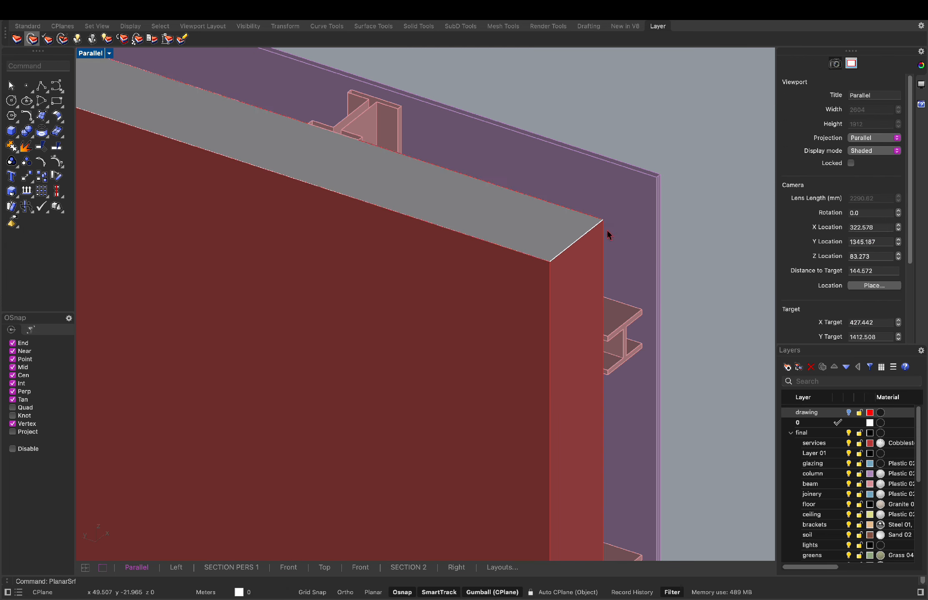
# Assign the planar surface closing the red panel's top to the services layer
pyautogui.click(553, 236)
pyautogui.click(869, 137)
pyautogui.click(838, 169)
pyautogui.scroll(-15, 679, 191)
pyautogui.moveTo(679, 191); pyautogui.dragTo(571, 154, button='right')
# Group the red services polysurface with its top and end cap surfaces
pyautogui.click(475, 192)
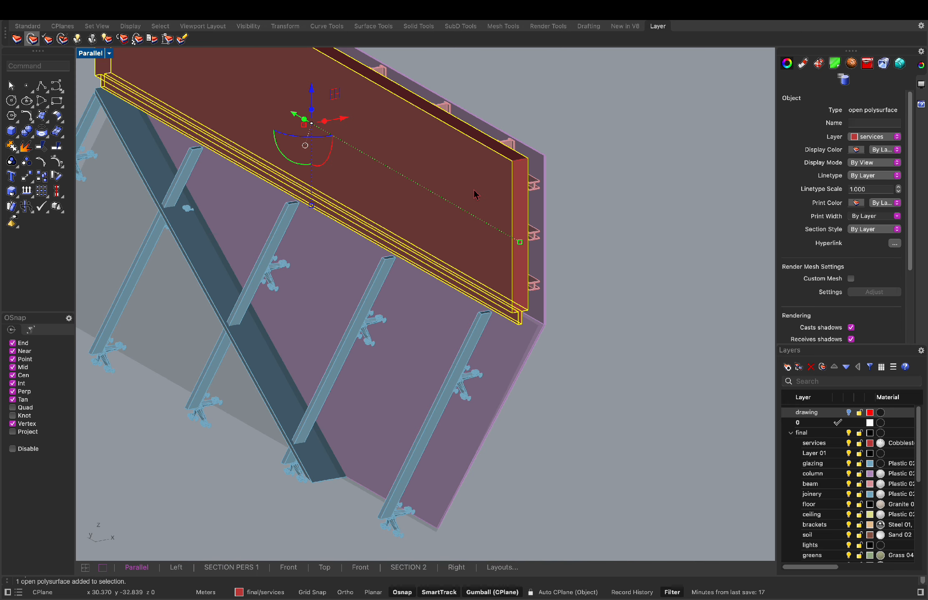
pyautogui.scroll(7, 481, 189)
pyautogui.keyDown('shift'); pyautogui.click(534, 126); pyautogui.keyUp('shift')
pyautogui.write('Grasshopper')
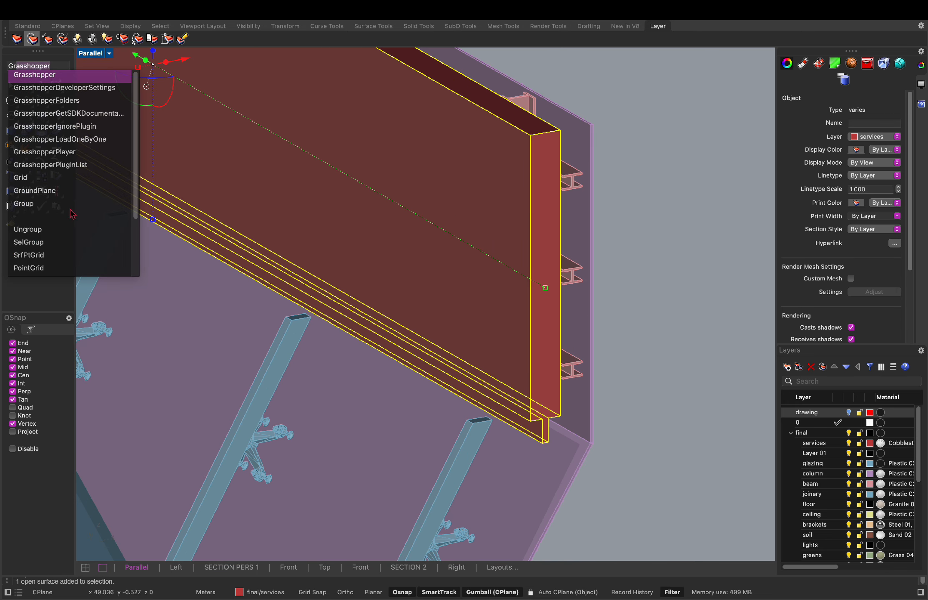
pyautogui.click(69, 206)
pyautogui.scroll(-15, 454, 181)
pyautogui.click(566, 201)
pyautogui.moveTo(567, 203); pyautogui.dragTo(545, 194, button='right')
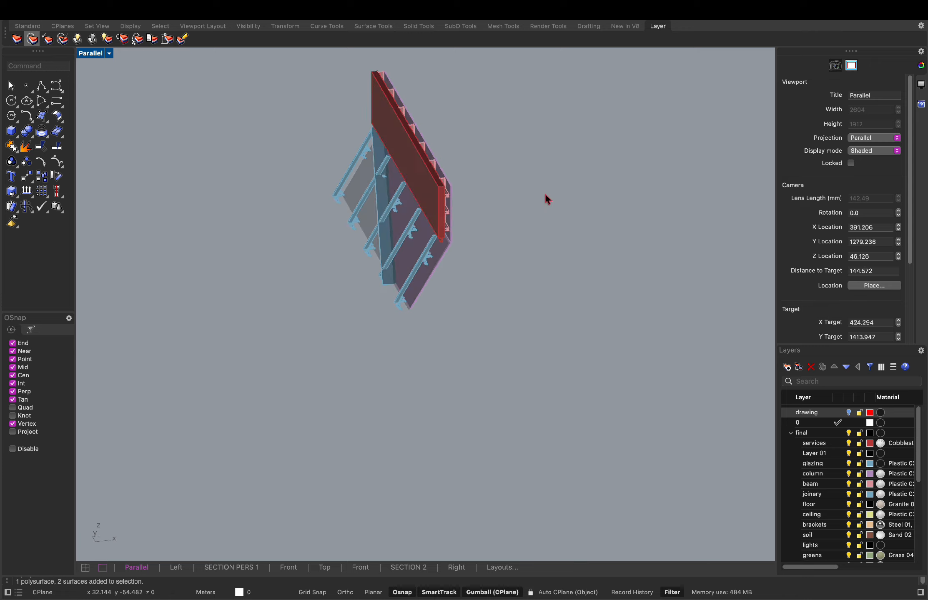
# Cap the open lower end of the blue joinery mullion nearest the facade portion's end
pyautogui.scroll(9, 429, 166)
pyautogui.moveTo(442, 175); pyautogui.dragTo(525, 125, button='right')
pyautogui.scroll(15, 554, 240)
pyautogui.click(596, 188)
pyautogui.click(626, 315)
pyautogui.scroll(-12, 625, 316)
pyautogui.moveTo(626, 316); pyautogui.dragTo(459, 271, button='right')
pyautogui.scroll(9, 427, 278)
pyautogui.scroll(8, 451, 138)
pyautogui.click(440, 166)
pyautogui.write('cap')
pyautogui.press('Return')
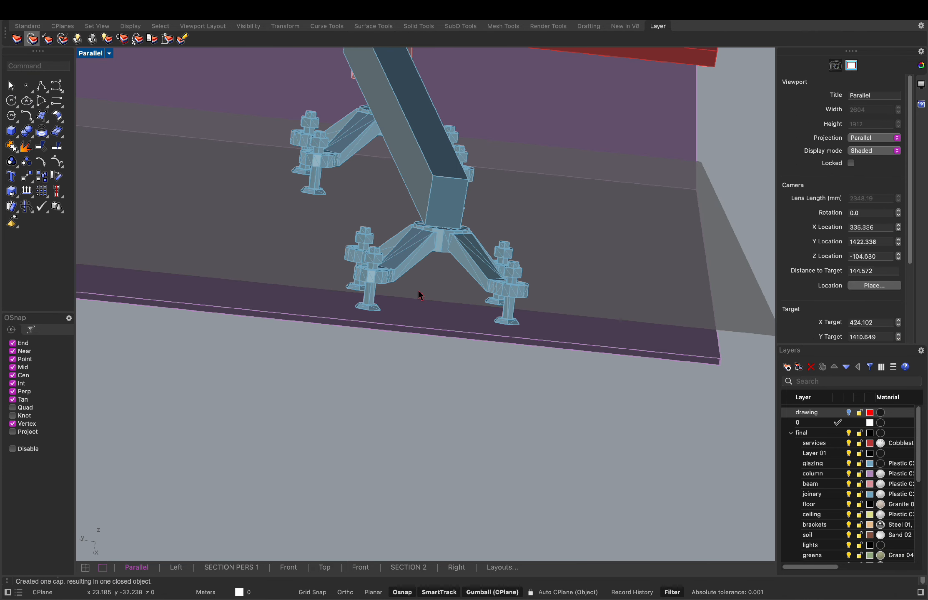
# Cap the open ends of the next two blue joinery mullions along the facade
pyautogui.scroll(-8, 418, 291)
pyautogui.click(298, 204)
pyautogui.press('Return')
pyautogui.keyDown('shift'); pyautogui.moveTo(167, 266); pyautogui.dragTo(372, 290, button='right'); pyautogui.keyUp('shift')
pyautogui.scroll(11, 411, 267)
pyautogui.click(480, 216)
pyautogui.press('Return')
pyautogui.scroll(-8, 463, 434)
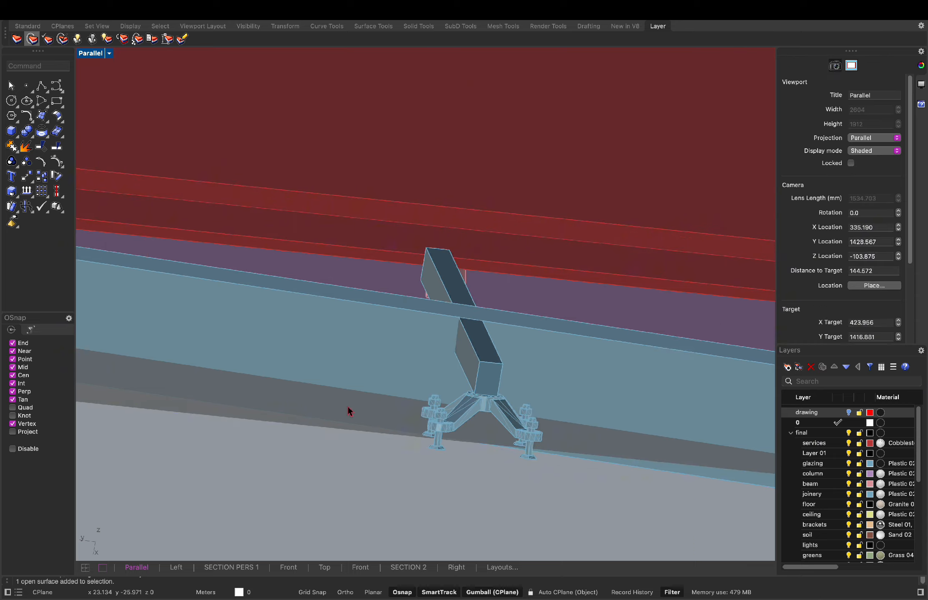
# Cap the last two blue joinery mullions toward the facade portion's far end
pyautogui.keyDown('shift'); pyautogui.moveTo(349, 411); pyautogui.dragTo(498, 313, button='right'); pyautogui.keyUp('shift')
pyautogui.click(499, 313)
pyautogui.press('Return')
pyautogui.scroll(-8, 487, 417)
pyautogui.keyDown('shift'); pyautogui.moveTo(208, 354); pyautogui.dragTo(377, 358, button='right'); pyautogui.keyUp('shift')
pyautogui.scroll(5, 378, 354)
pyautogui.click(383, 341)
pyautogui.press('Return')
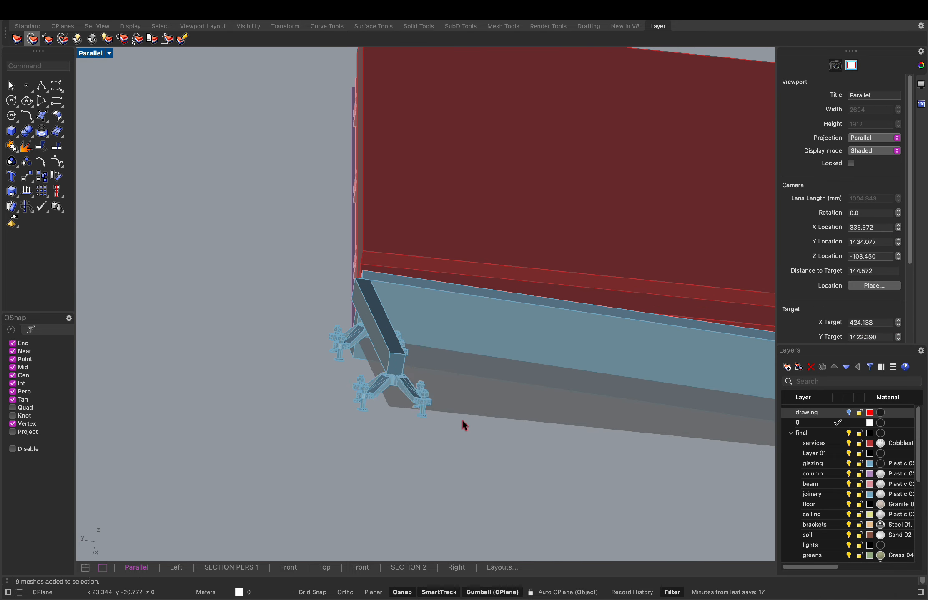
# Try to cap the glass surface beneath the diagonal blue joinery beam
pyautogui.moveTo(462, 421); pyautogui.dragTo(625, 375, button='right')
pyautogui.click(491, 391)
pyautogui.keyDown('shift'); pyautogui.moveTo(625, 375); pyautogui.dragTo(441, 280, button='right'); pyautogui.keyUp('shift')
pyautogui.press('Return')
pyautogui.scroll(5, 480, 287)
pyautogui.press('Return')
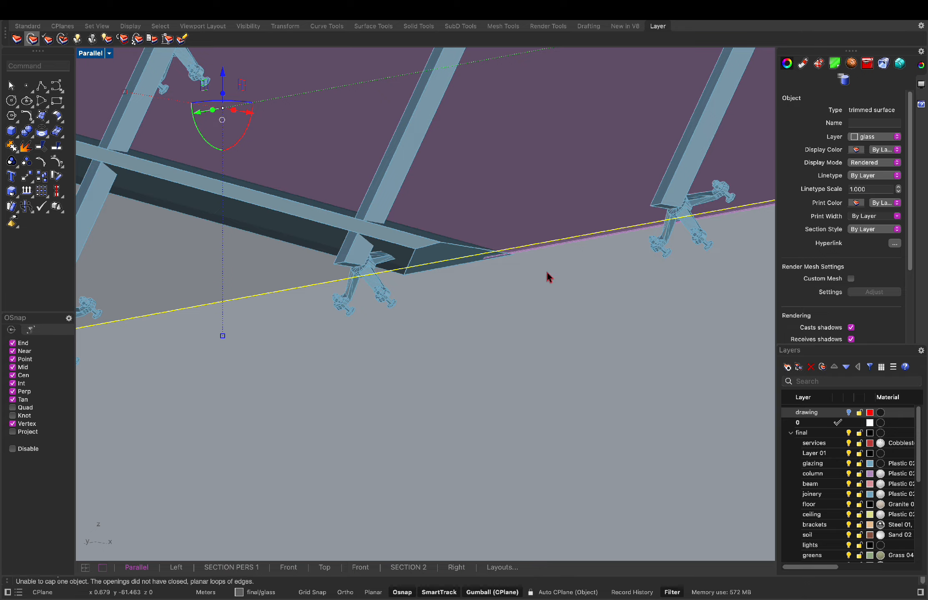
pyautogui.click(543, 247)
pyautogui.scroll(-6, 542, 259)
pyautogui.scroll(10, 288, 191)
pyautogui.moveTo(543, 259); pyautogui.dragTo(502, 238, button='right')
pyautogui.scroll(-5, 359, 186)
pyautogui.press('Delete')
pyautogui.click(390, 201)
pyautogui.press('Delete')
pyautogui.scroll(-10, 437, 232)
pyautogui.press('super+z')
pyautogui.scroll(8, 520, 185)
pyautogui.press('super+z')
# Cap the open purple column polysurface that forms the facade's outer skin
pyautogui.click(506, 212)
pyautogui.write('Ca')
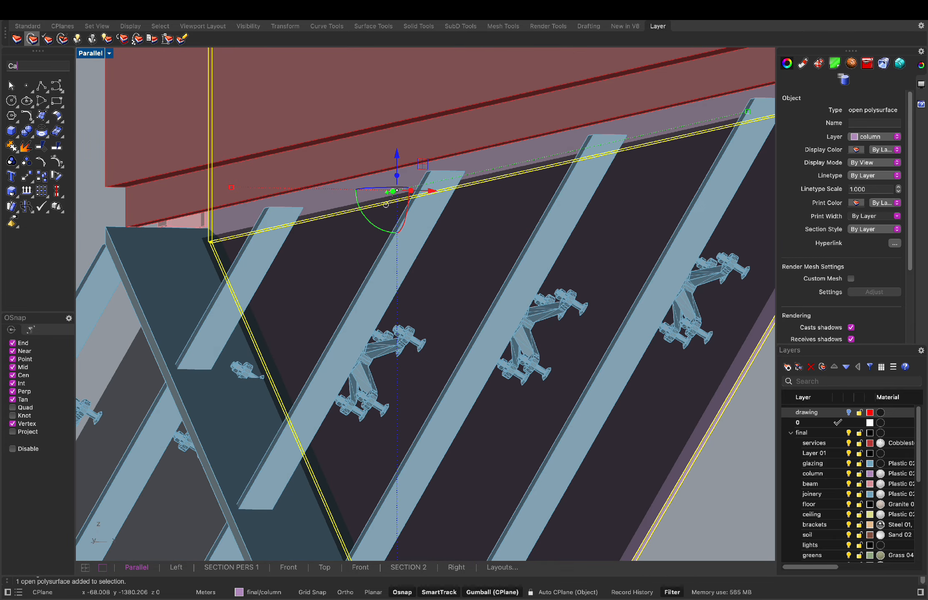
pyautogui.write('p')
pyautogui.press('Return')
pyautogui.scroll(-6, 531, 299)
pyautogui.moveTo(531, 299); pyautogui.dragTo(587, 289, button='right')
pyautogui.scroll(9, 625, 302)
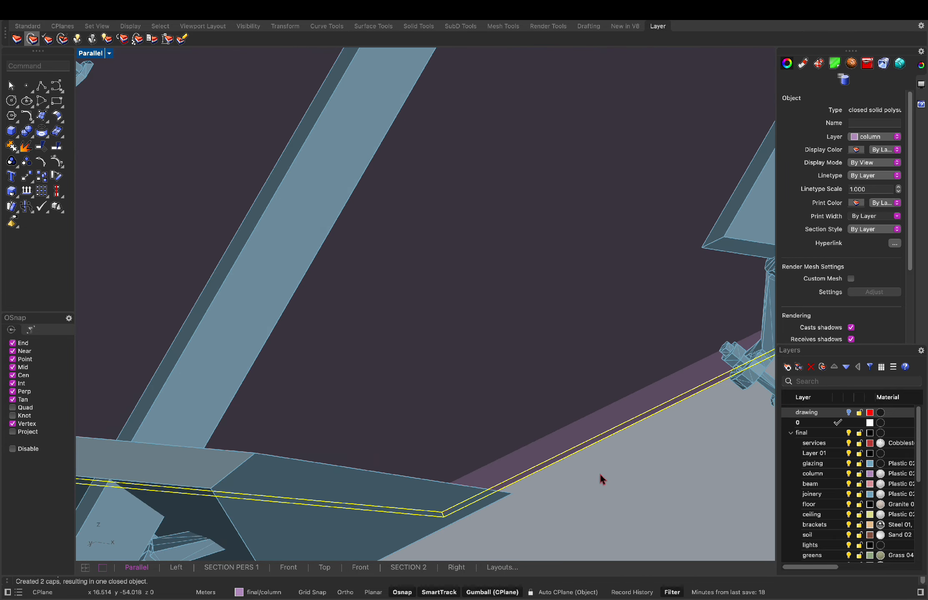
# Examine the lower edges of the purple column and blue joinery parts for remaining open ends
pyautogui.click(599, 474)
pyautogui.scroll(-10, 589, 392)
pyautogui.click(593, 363)
pyautogui.click(570, 419)
pyautogui.click(636, 416)
pyautogui.moveTo(570, 419); pyautogui.dragTo(399, 421, button='right')
pyautogui.scroll(-12, 636, 416)
pyautogui.scroll(6, 399, 416)
pyautogui.press('Escape')
pyautogui.scroll(-5, 507, 380)
pyautogui.scroll(8, 554, 394)
# Cap the open top of the first vertical pink beam between the purple skin and the red panel
pyautogui.moveTo(506, 380); pyautogui.dragTo(694, 197, button='right')
pyautogui.click(562, 400)
pyautogui.scroll(-5, 578, 409)
pyautogui.press('Return')
pyautogui.scroll(8, 579, 400)
pyautogui.scroll(-8, 667, 216)
pyautogui.scroll(8, 545, 348)
pyautogui.scroll(-5, 545, 348)
pyautogui.click(548, 368)
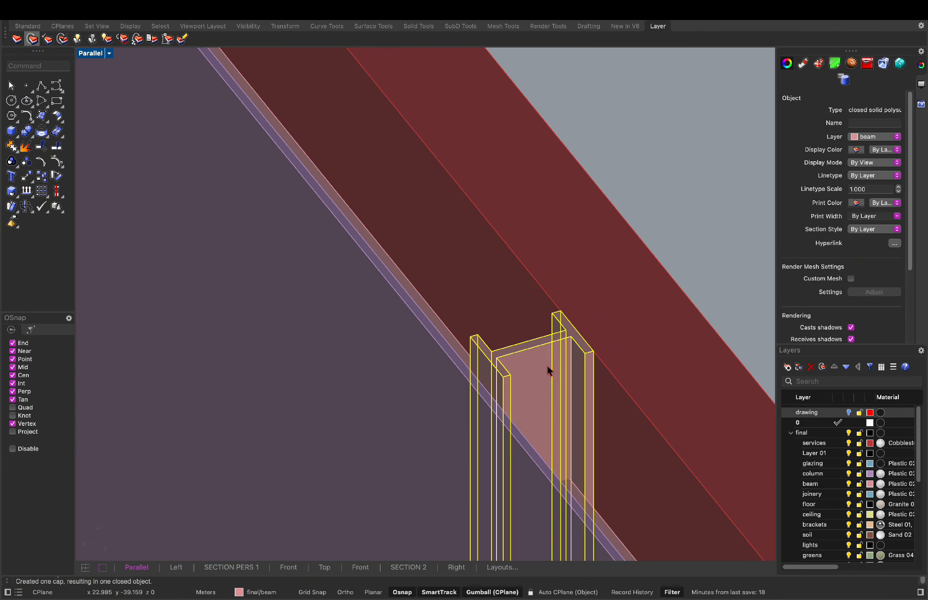
# Cap the next two vertical pink beams along the red services panel
pyautogui.scroll(4, 496, 321)
pyautogui.click(494, 320)
pyautogui.press('Return')
pyautogui.scroll(-10, 567, 454)
pyautogui.click(569, 411)
pyautogui.press('Return')
pyautogui.scroll(-10, 563, 408)
pyautogui.scroll(10, 514, 366)
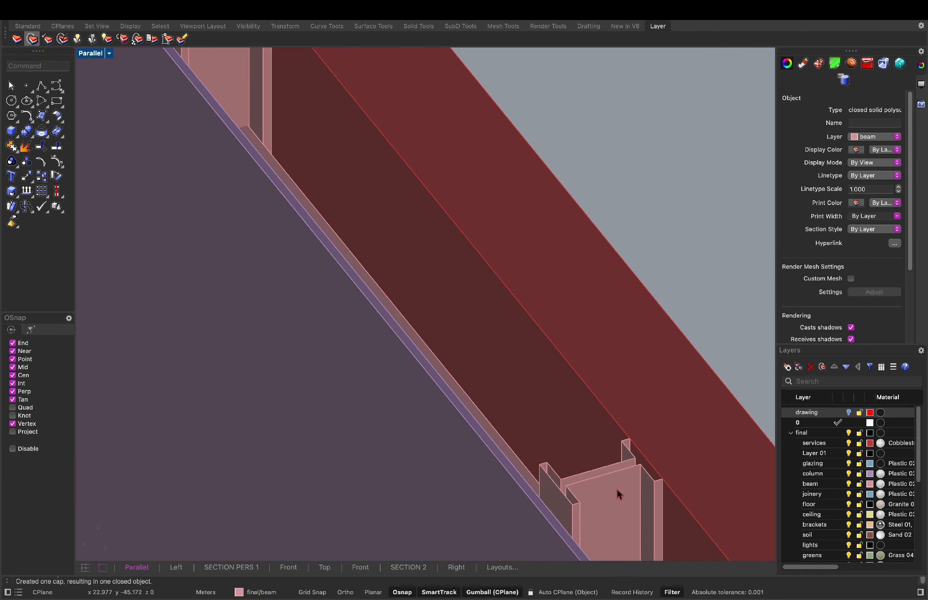
# Cap the remaining pink beams toward the end of the facade portion
pyautogui.click(616, 489)
pyautogui.scroll(-8, 617, 489)
pyautogui.click(552, 397)
pyautogui.scroll(-8, 552, 397)
pyautogui.scroll(6, 454, 336)
pyautogui.click(463, 339)
pyautogui.scroll(-12, 491, 408)
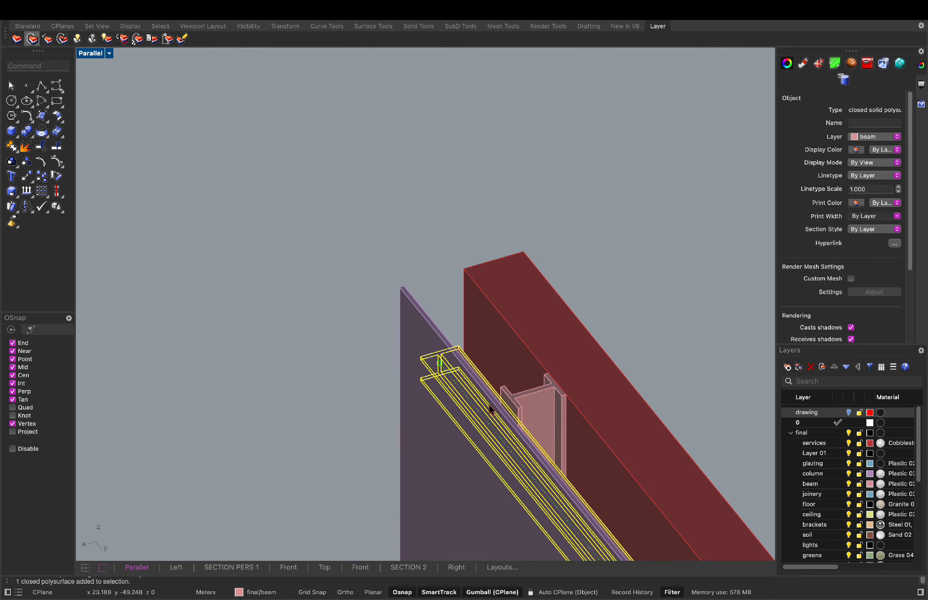
pyautogui.press('Return')
pyautogui.click(381, 397)
pyautogui.scroll(-5, 424, 416)
# Show the facade portion in a northeast isometric view and examine its top and end corner
pyautogui.moveTo(599, 480); pyautogui.dragTo(468, 322, button='right')
pyautogui.write('z')
pyautogui.press('Return')
pyautogui.scroll(-8, 516, 355)
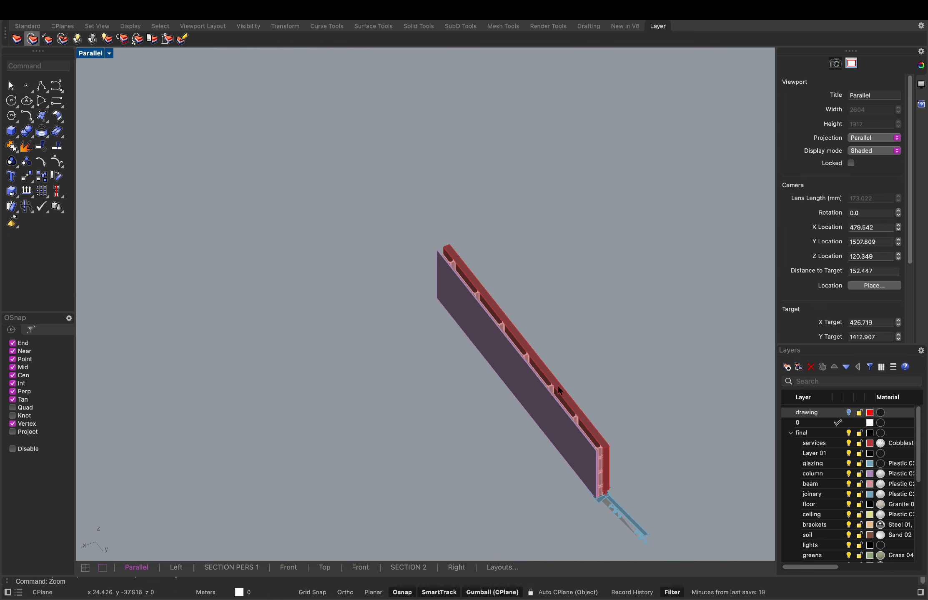
pyautogui.moveTo(557, 385); pyautogui.dragTo(566, 346, button='right')
pyautogui.write('iso')
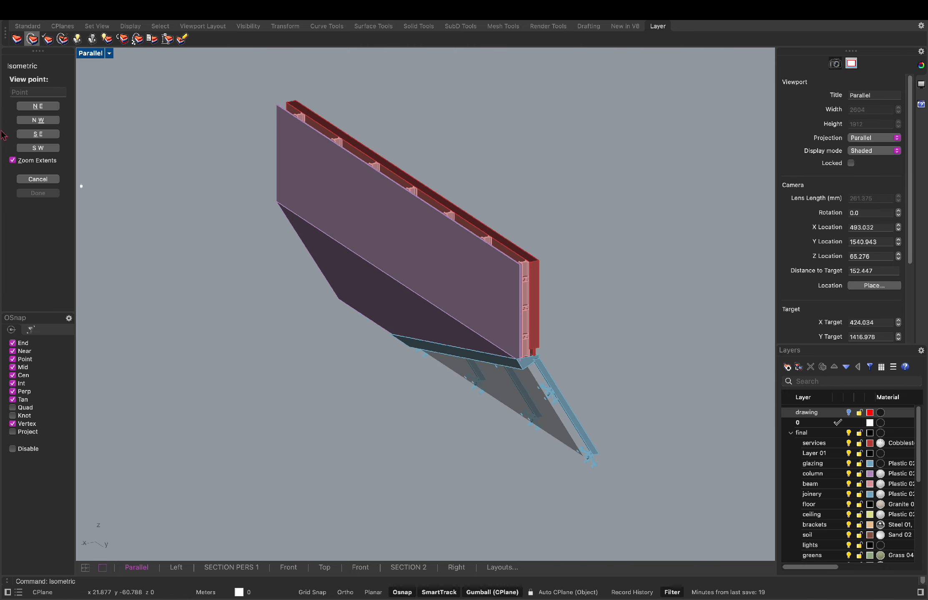
pyautogui.scroll(-2, 535, 236)
pyautogui.scroll(10, 586, 318)
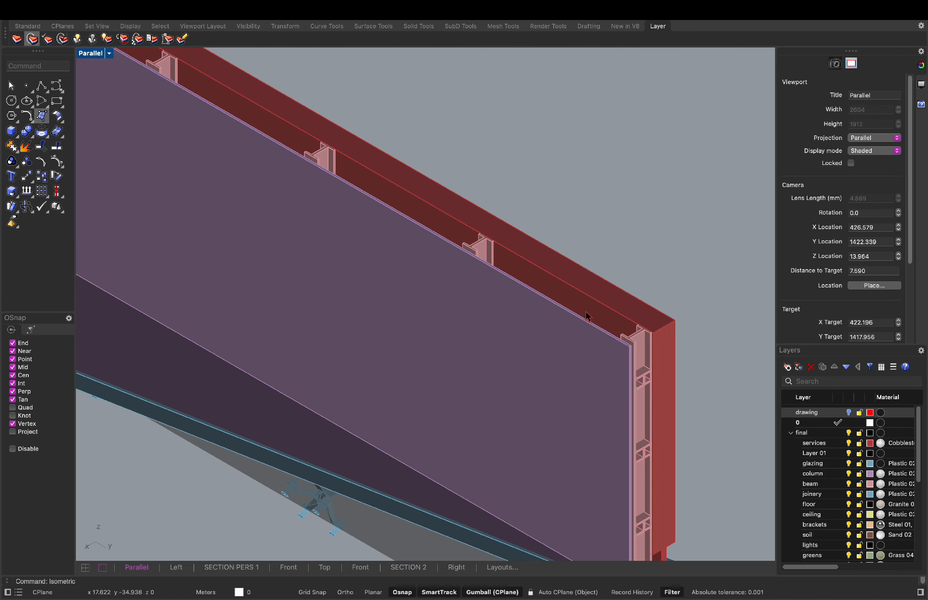
pyautogui.scroll(-10, 587, 318)
pyautogui.moveTo(635, 3)
pyautogui.scroll(10, 617, 243)
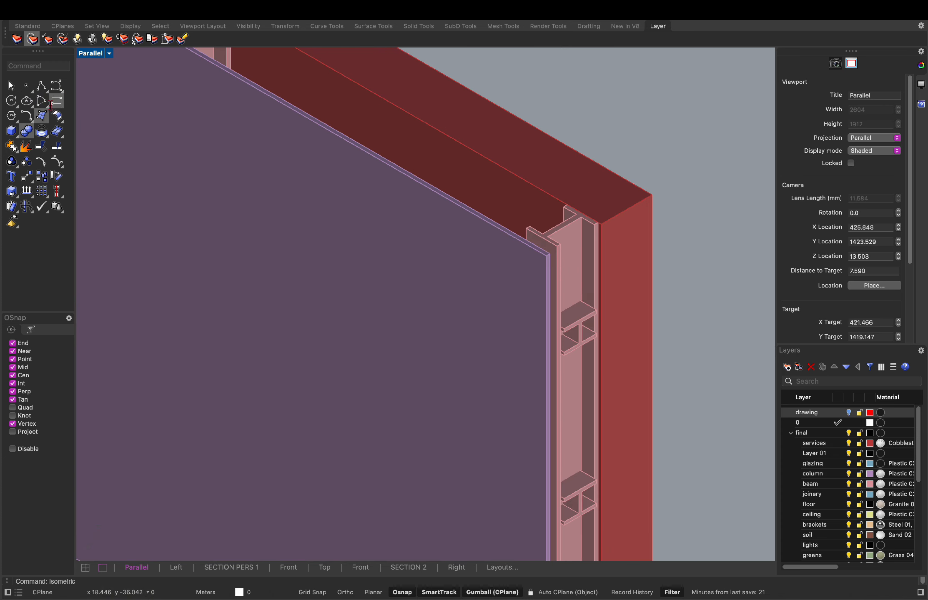
# Draw a vertical rectangle across the end face of the red services panel
pyautogui.click(52, 102)
pyautogui.click(605, 223)
pyautogui.scroll(-10, 605, 225)
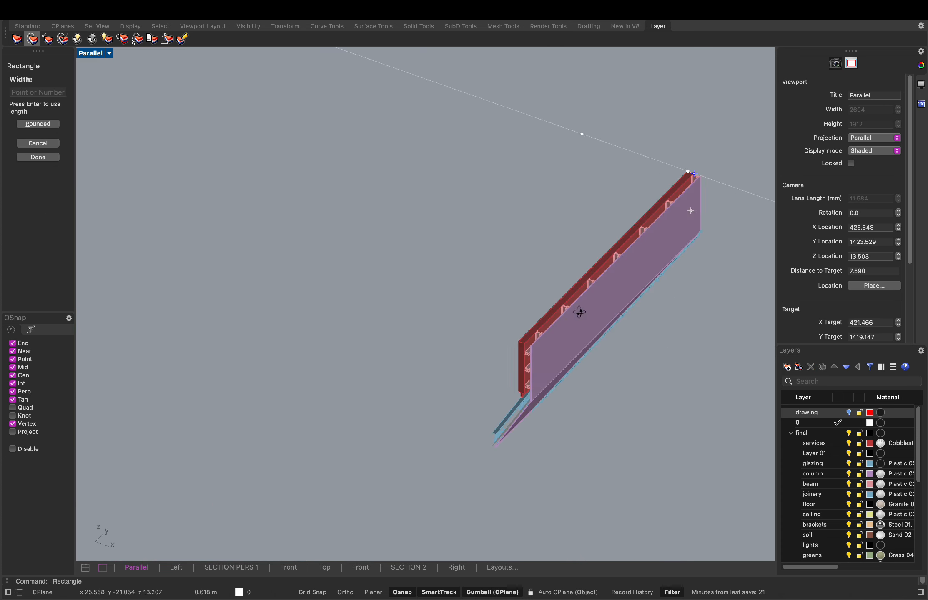
pyautogui.moveTo(578, 312); pyautogui.dragTo(566, 245, button='right')
pyautogui.scroll(10, 403, 307)
pyautogui.click(389, 317)
pyautogui.scroll(-10, 413, 307)
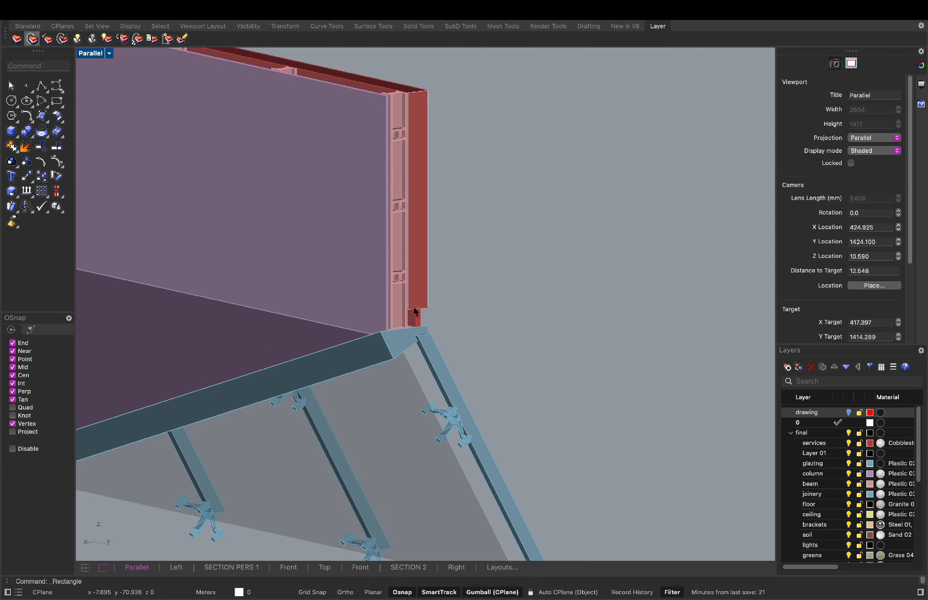
# Enlarge the end rectangle beyond the facade's profile and fill it with a planar surface
pyautogui.moveTo(413, 307); pyautogui.dragTo(574, 156, button='right')
pyautogui.scroll(10, 549, 108)
pyautogui.click(629, 184)
pyautogui.scroll(-10, 619, 199)
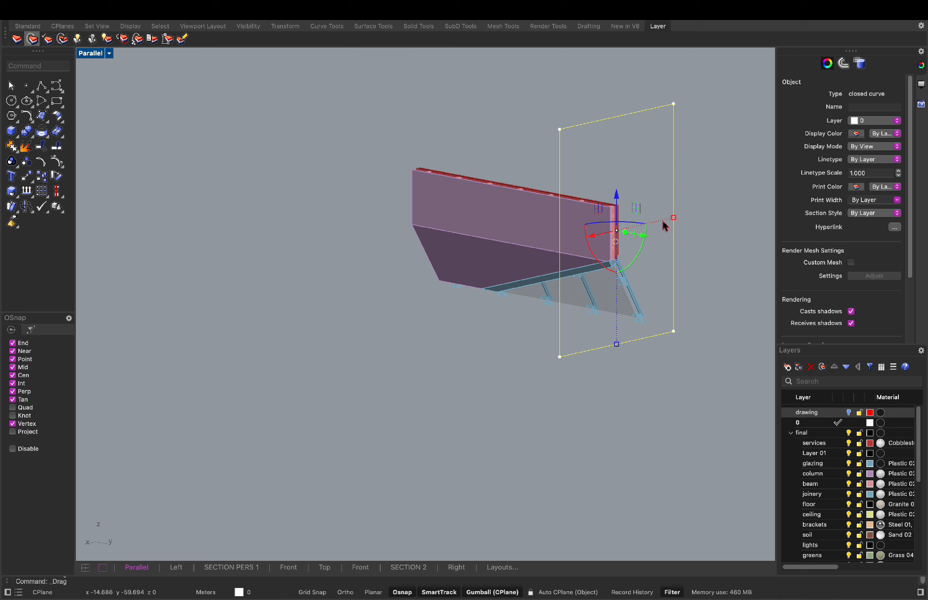
pyautogui.moveTo(662, 223); pyautogui.dragTo(606, 234, button='right')
pyautogui.write('PlanarSrf')
pyautogui.press('Return')
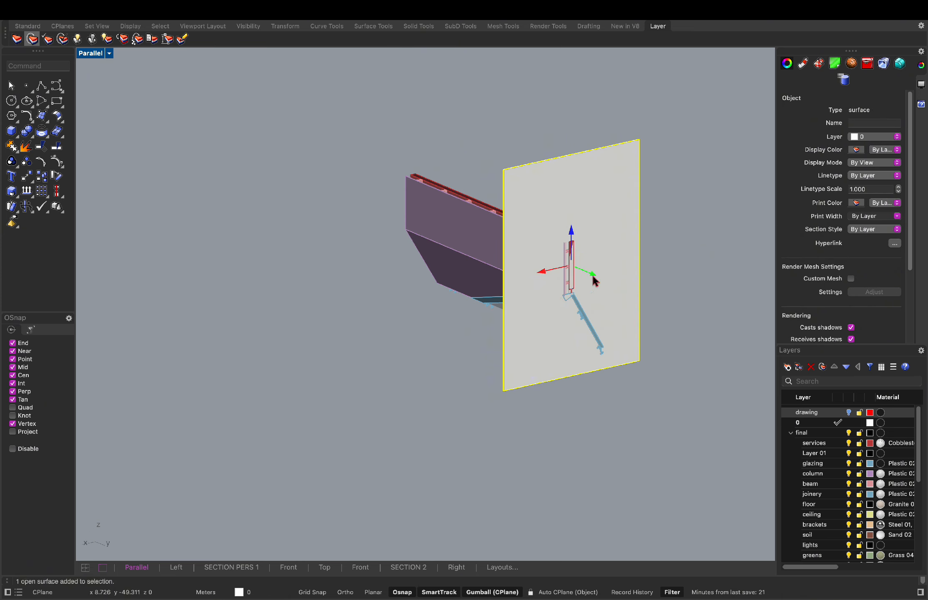
# Move the planar surface inward along the facade's length as a cutting plane and delete the leftover rectangle curve
pyautogui.moveTo(592, 276); pyautogui.dragTo(529, 249)
pyautogui.click(640, 216)
pyautogui.press('Delete')
pyautogui.scroll(4, 596, 248)
pyautogui.moveTo(594, 250); pyautogui.dragTo(606, 269, button='right')
pyautogui.click(602, 266)
pyautogui.moveTo(557, 300); pyautogui.dragTo(576, 330)
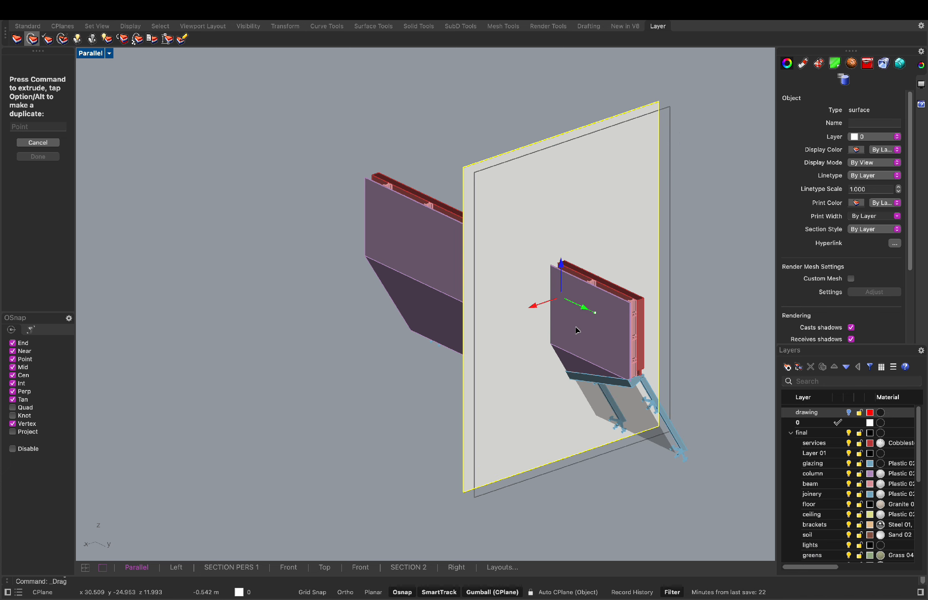
# Split the facade parts with the vertical cutting surface
pyautogui.moveTo(644, 322); pyautogui.dragTo(630, 290, button='right')
pyautogui.write('split')
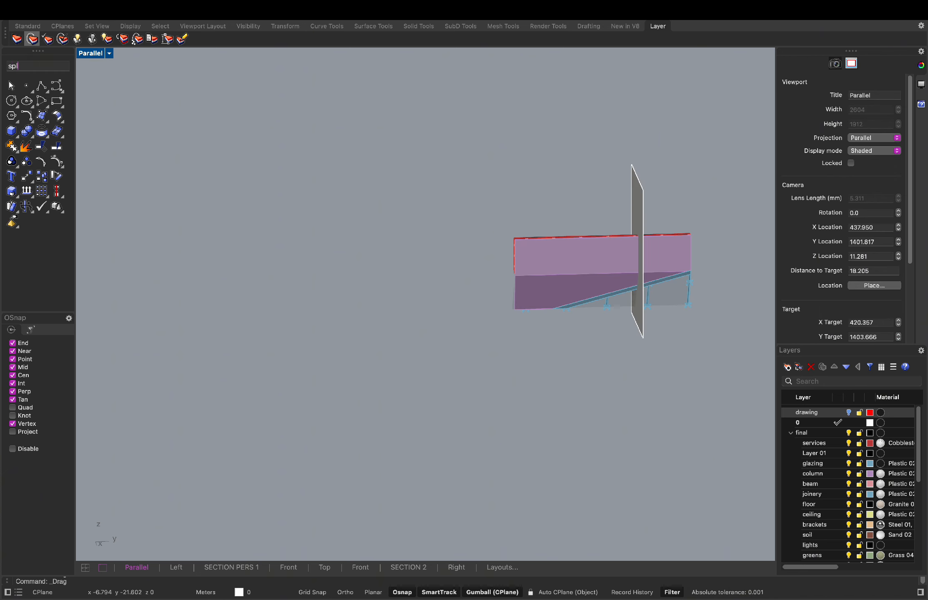
pyautogui.press('Return')
pyautogui.click(668, 300)
pyautogui.scroll(4, 672, 307)
pyautogui.moveTo(729, 341); pyautogui.dragTo(670, 277, button='right')
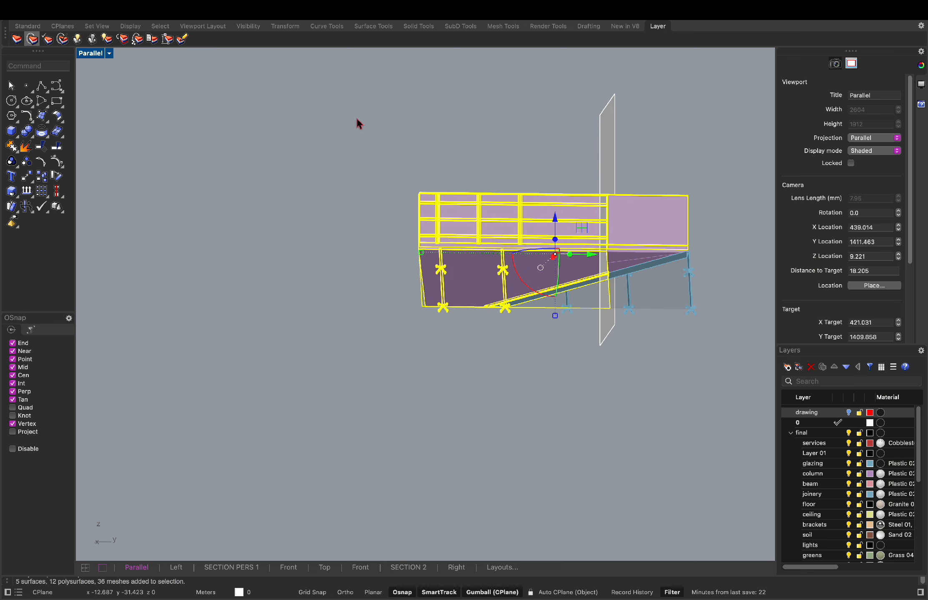
# Delete the longer portion of the purple column skin beyond the cutting surface
pyautogui.moveTo(653, 232); pyautogui.dragTo(601, 252, button='right')
pyautogui.click(513, 256)
pyautogui.press('Delete')
pyautogui.moveTo(514, 256); pyautogui.dragTo(566, 244, button='right')
pyautogui.scroll(4, 566, 245)
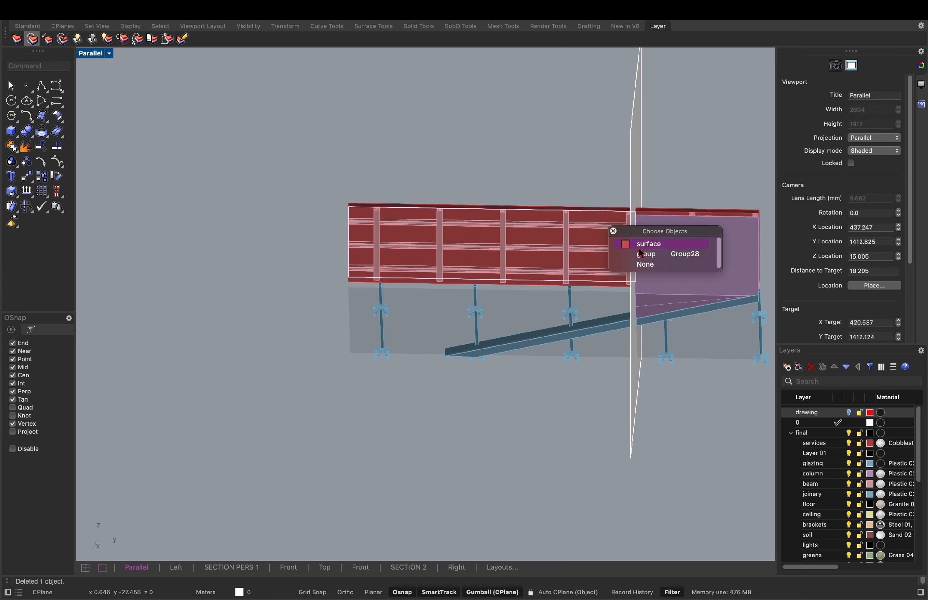
# Ungroup the split facade parts and delete the beams, joinery and glass beyond the cutting surface
pyautogui.moveTo(623, 271); pyautogui.dragTo(672, 286, button='right')
pyautogui.write('ungroup')
pyautogui.press('Return')
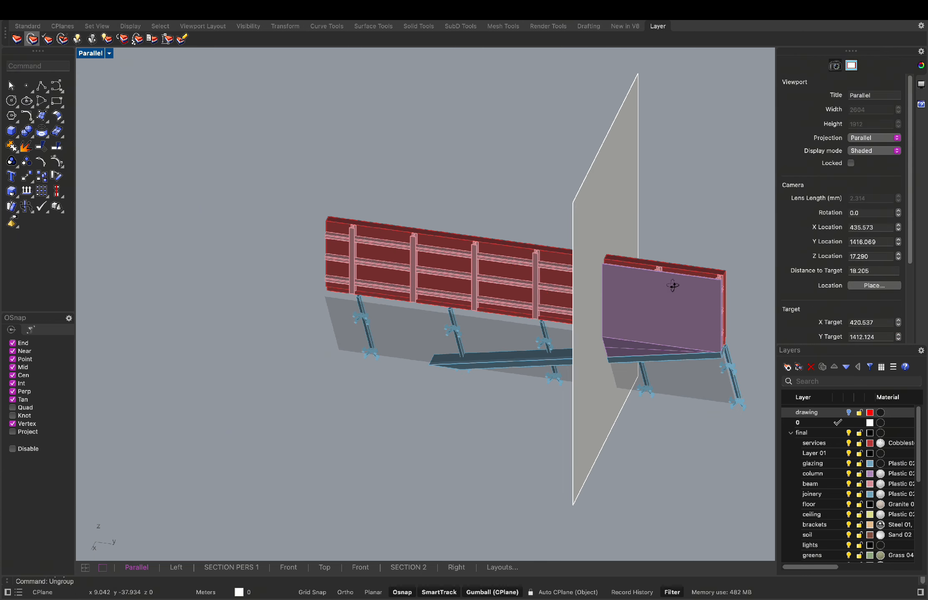
pyautogui.press('Delete')
pyautogui.moveTo(537, 278); pyautogui.dragTo(565, 276, button='right')
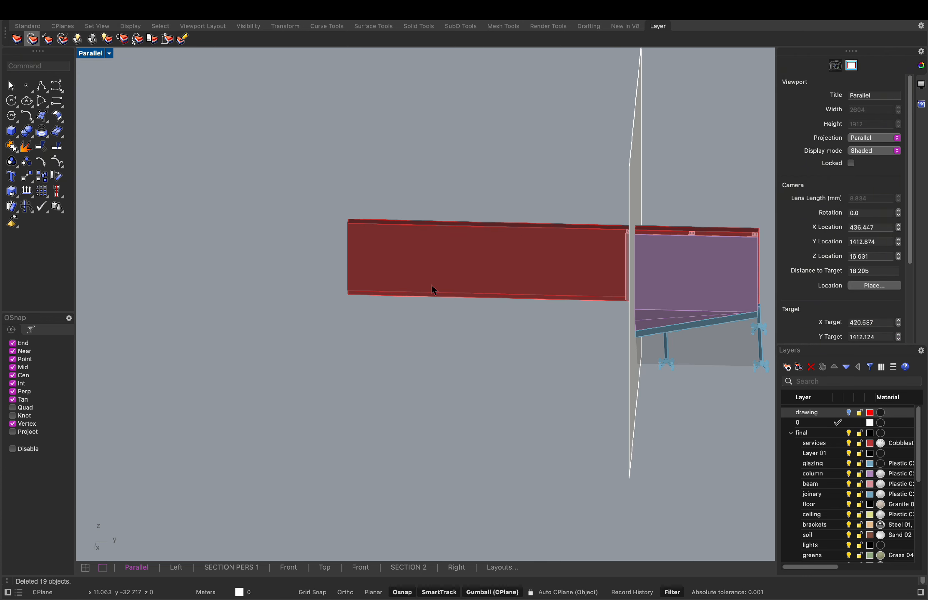
# Delete the leftover red services panel pieces beyond the cut, ungrouping them where needed, and the cutting surface
pyautogui.press('Delete')
pyautogui.moveTo(539, 288); pyautogui.dragTo(630, 230, button='right')
pyautogui.click(630, 229)
pyautogui.press('Delete')
pyautogui.rightClick(585, 227)
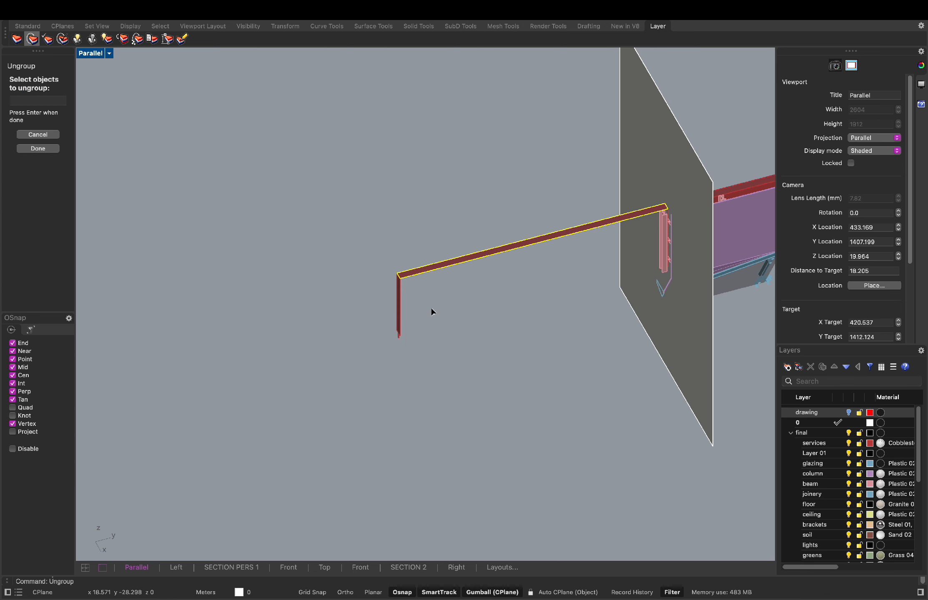
pyautogui.press('Delete')
pyautogui.moveTo(473, 262); pyautogui.dragTo(599, 184, button='right')
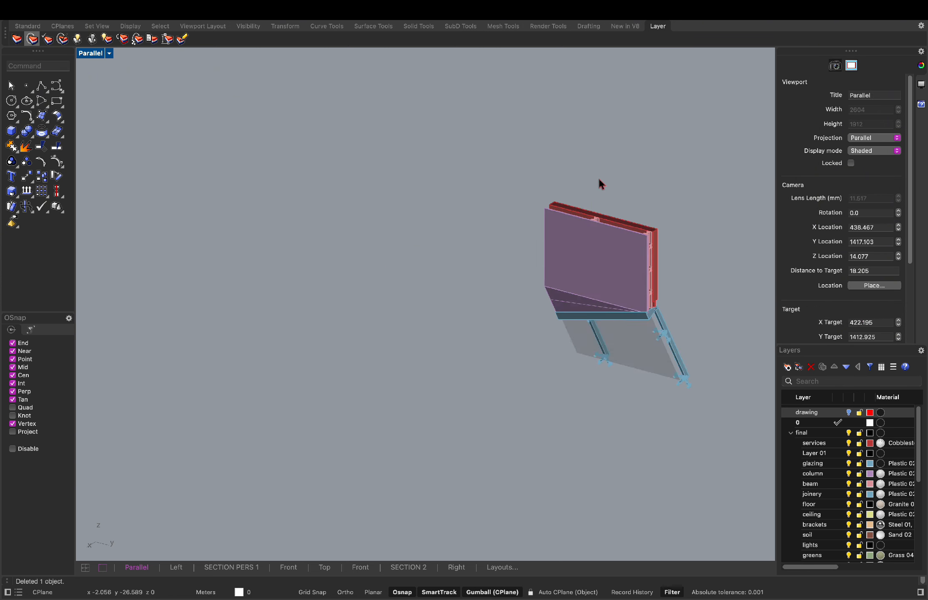